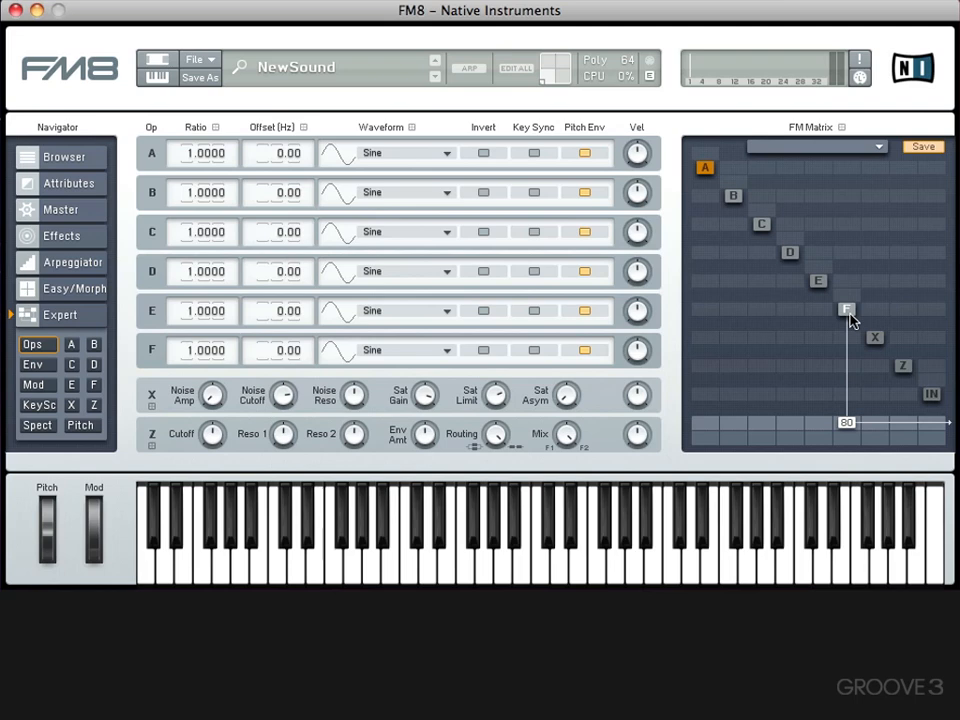
- Set operator F's output level to 100 and route operator A into F at 100 in the FM matrix
drag(851, 419, 842, 535)
drag(848, 430, 846, 314)
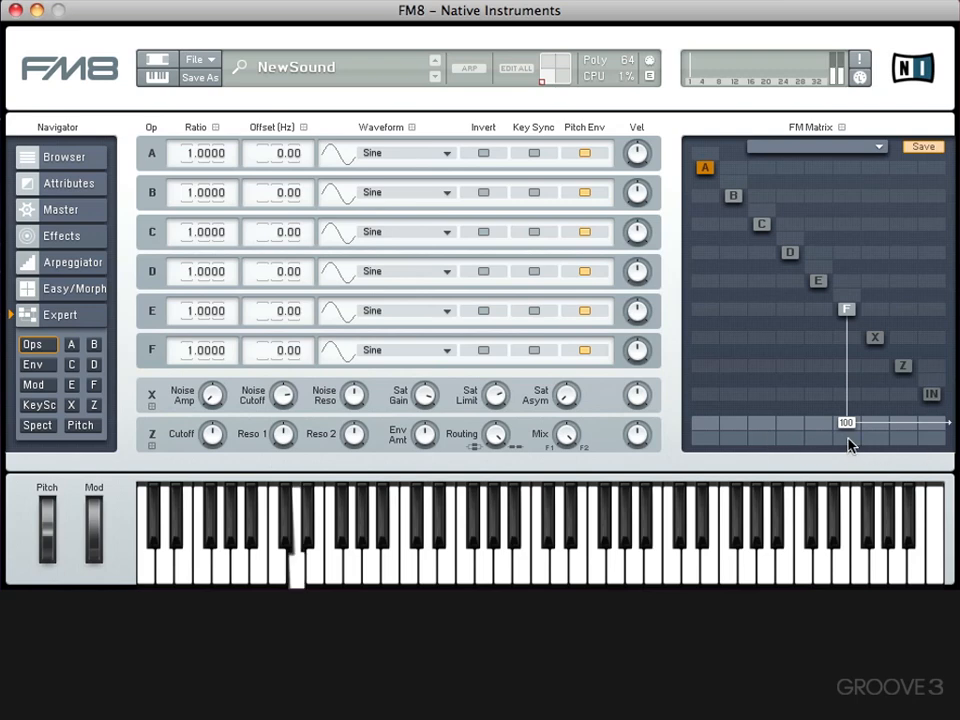
drag(848, 438, 850, 381)
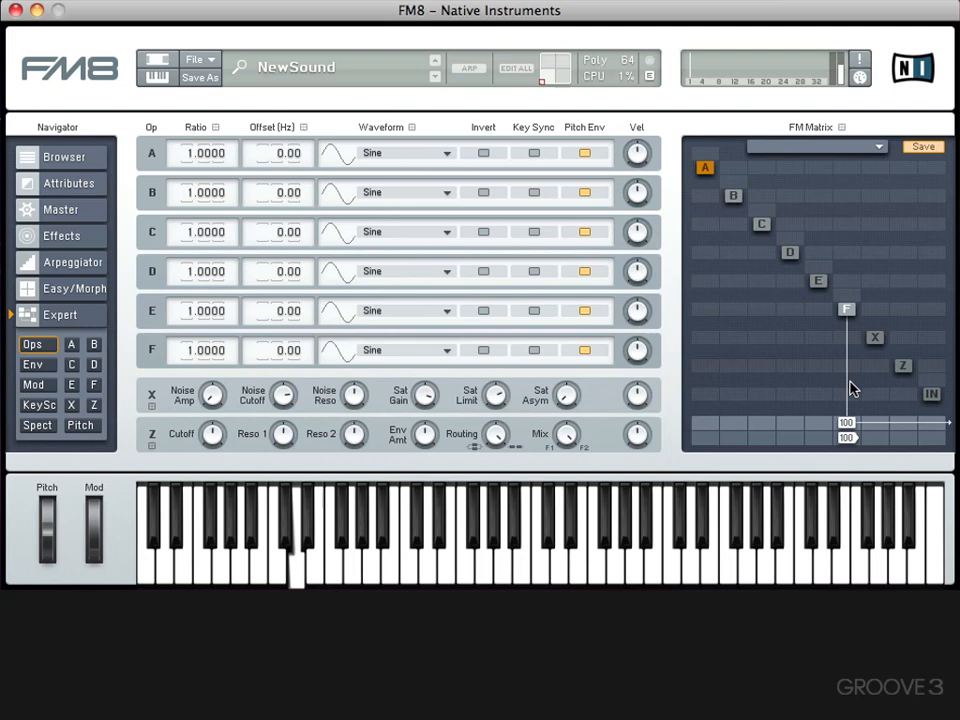
right_click(844, 440)
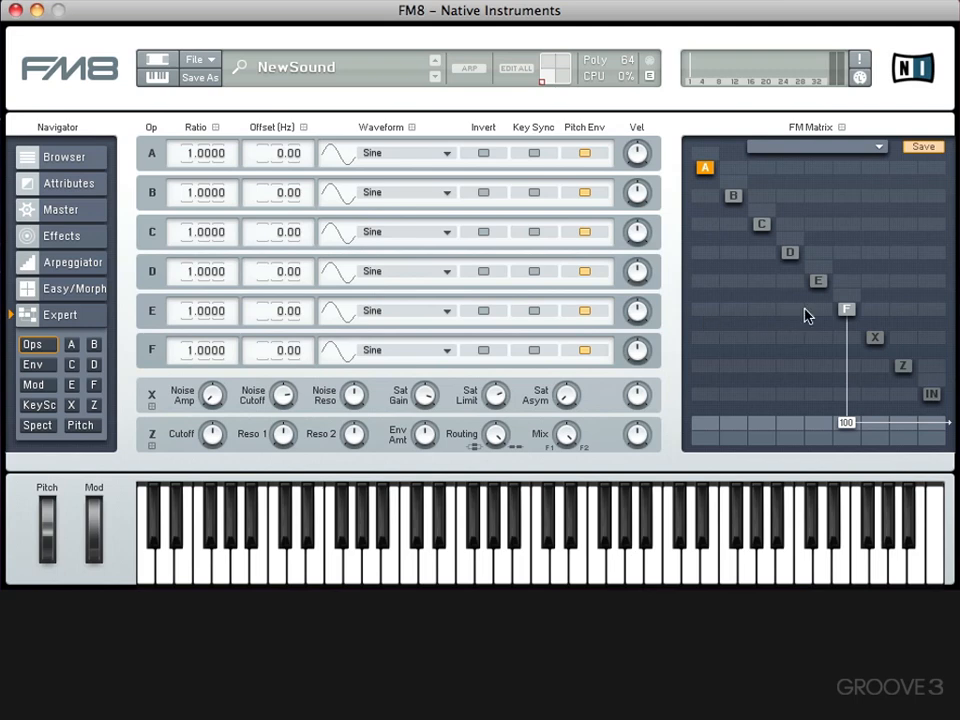
drag(707, 317, 714, 214)
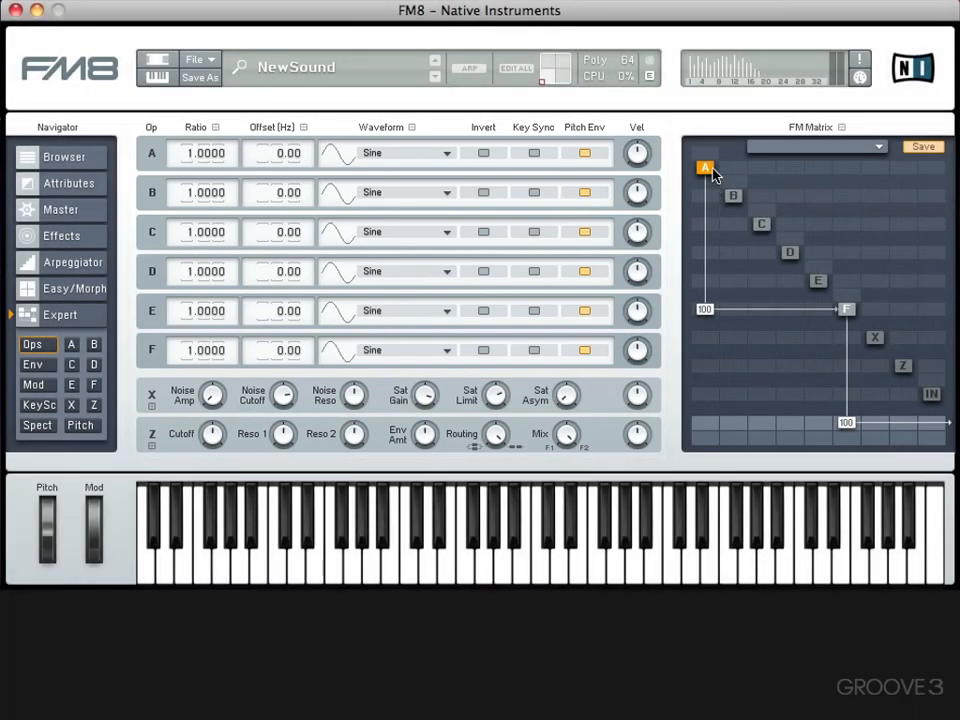
- Look through the individual settings pages of operators A to E, ending on operator A
click(707, 172)
click(732, 197)
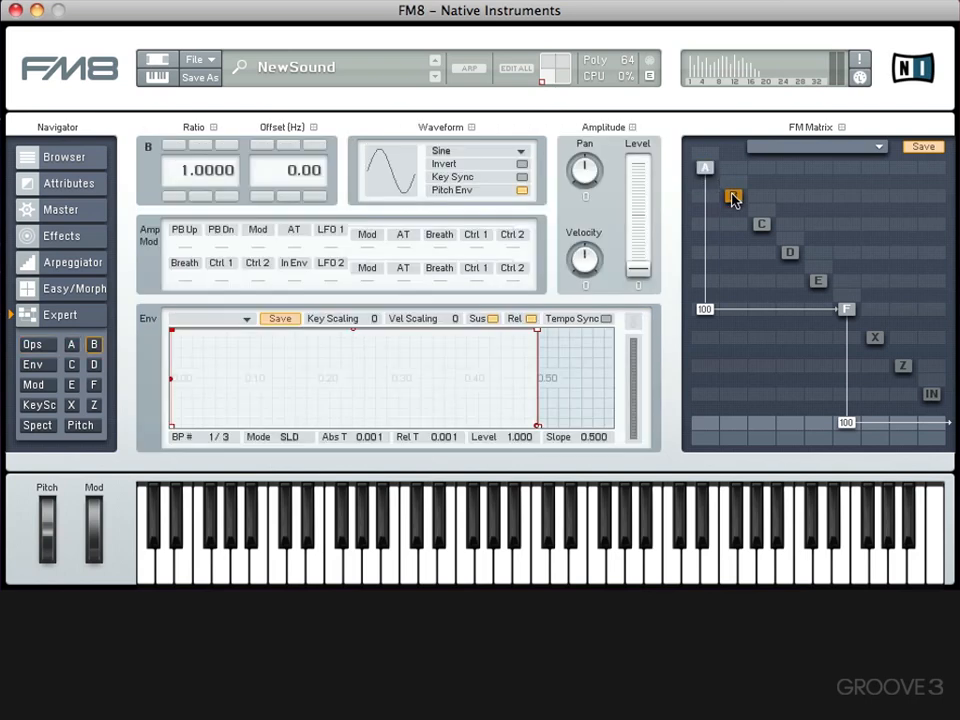
click(762, 225)
click(790, 252)
click(817, 281)
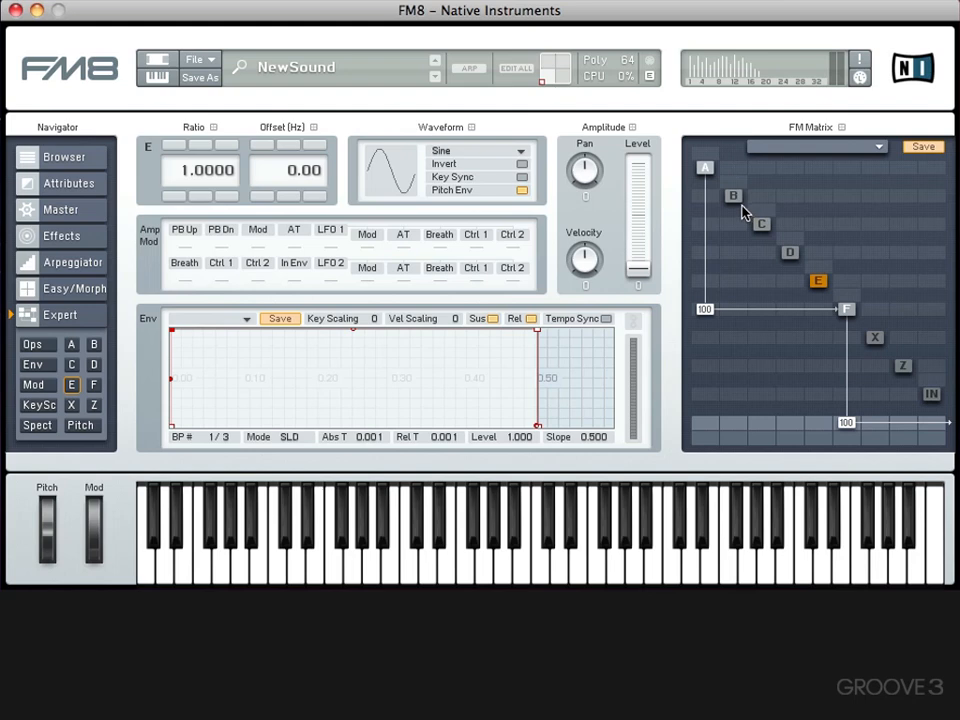
click(705, 167)
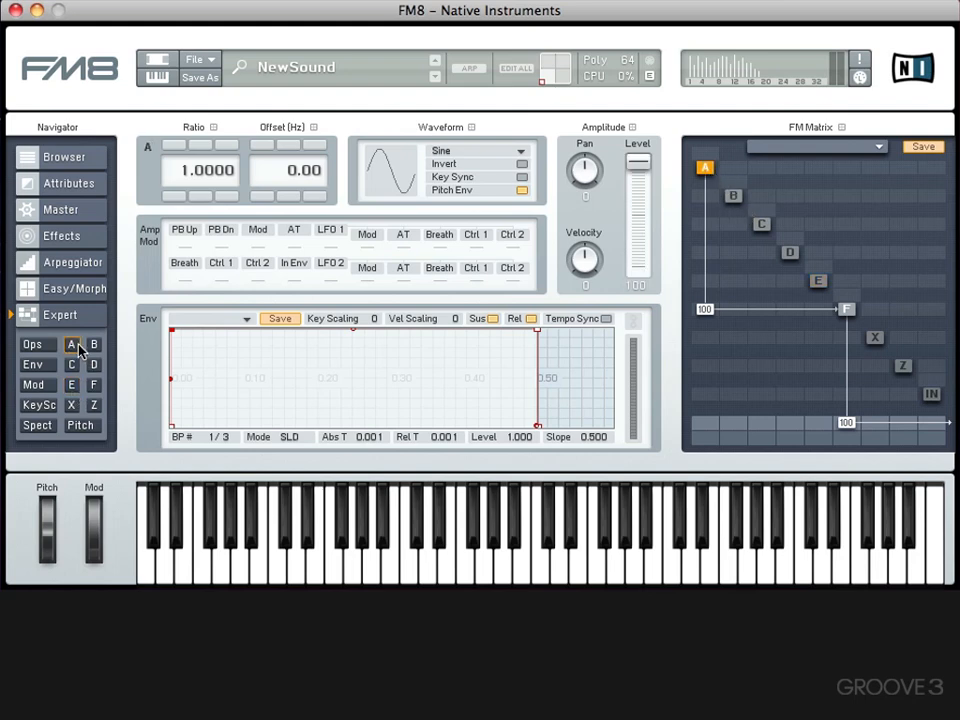
click(94, 344)
click(94, 364)
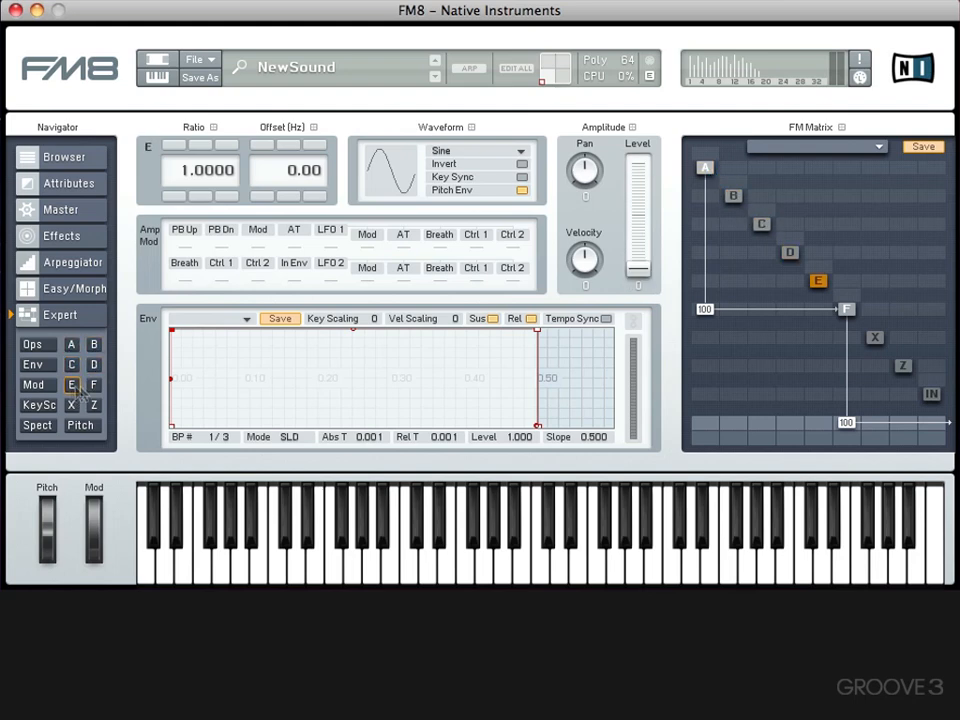
click(94, 344)
click(71, 344)
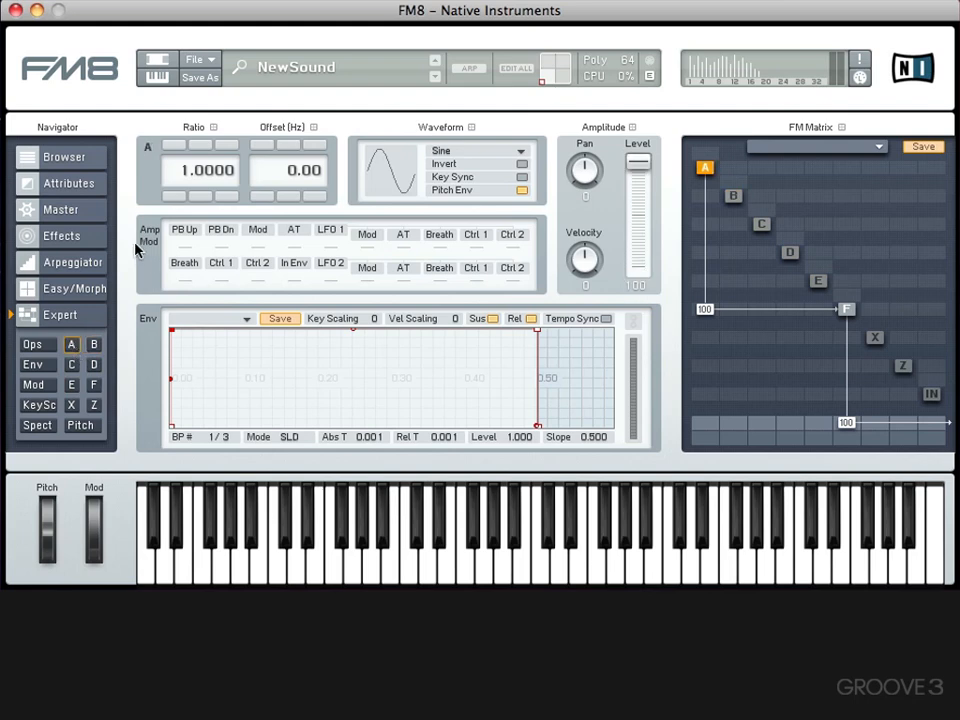
- Try whole-number ratios such as 6.0000 on operator A and bring its ratio back to 1.0000
click(173, 146)
click(173, 146)
click(173, 146)
click(173, 146)
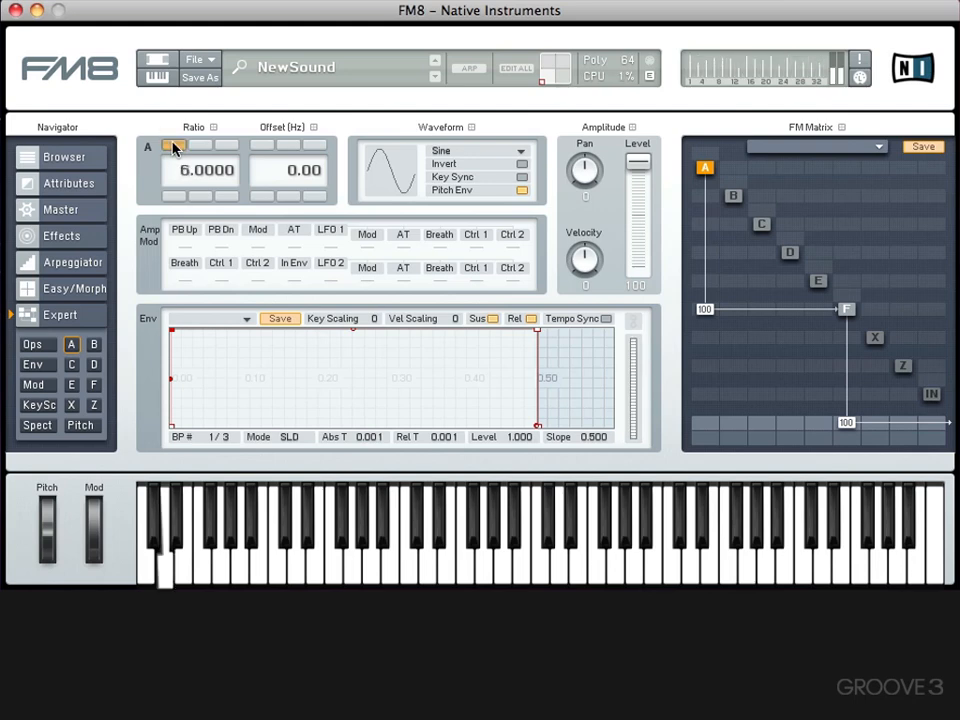
click(173, 146)
click(173, 146)
click(173, 146)
click(172, 196)
click(172, 196)
click(172, 196)
click(172, 196)
click(172, 196)
click(172, 196)
click(172, 196)
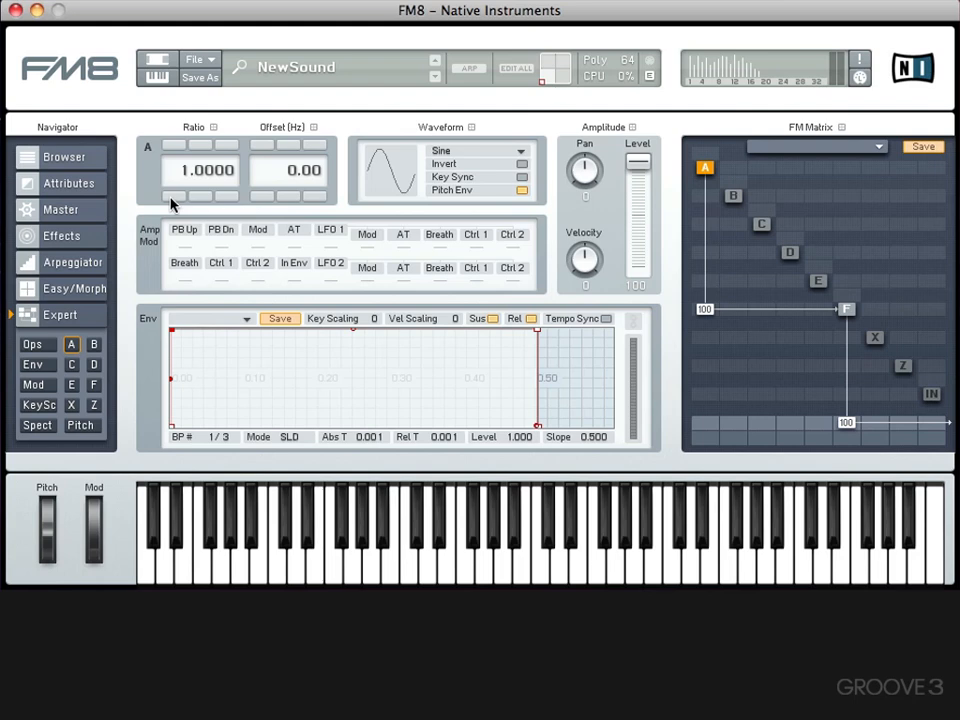
click(169, 146)
click(169, 146)
click(169, 196)
click(169, 196)
click(172, 146)
click(176, 196)
- Try fractional ratios such as 1.5410 and 0.8210 on operator A, and return its ratio to 1.0000
drag(210, 178, 240, 178)
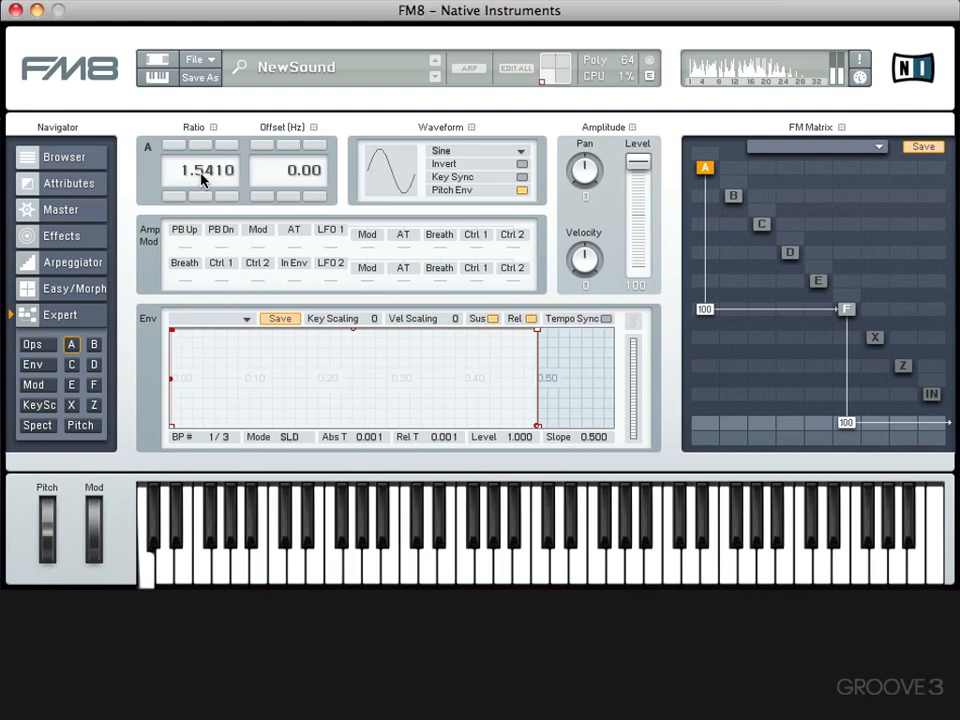
drag(204, 180, 199, 250)
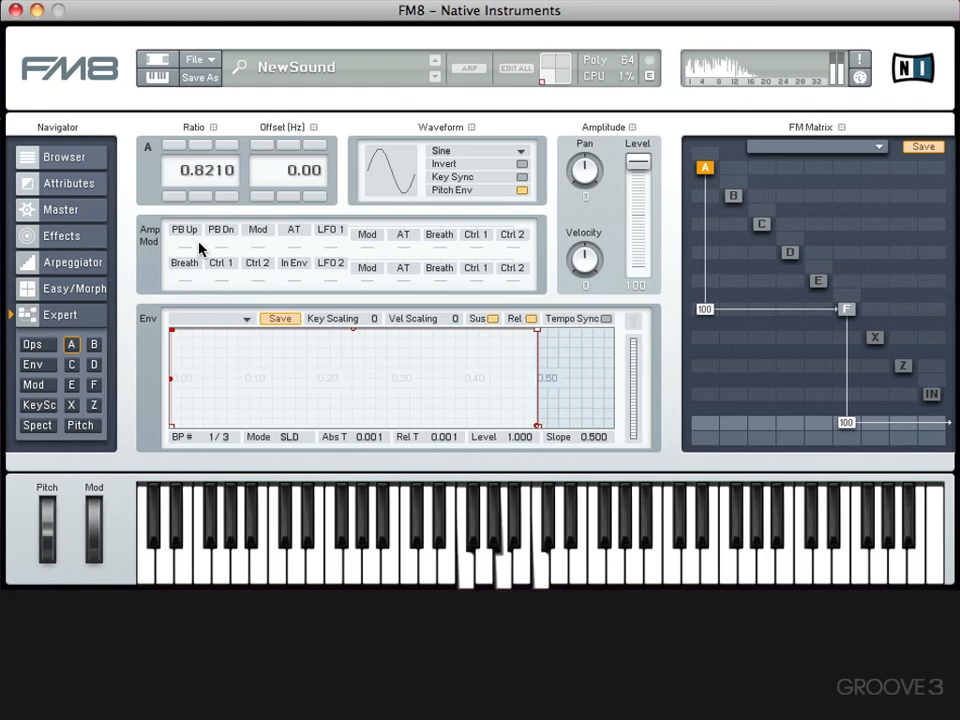
drag(201, 176, 222, 178)
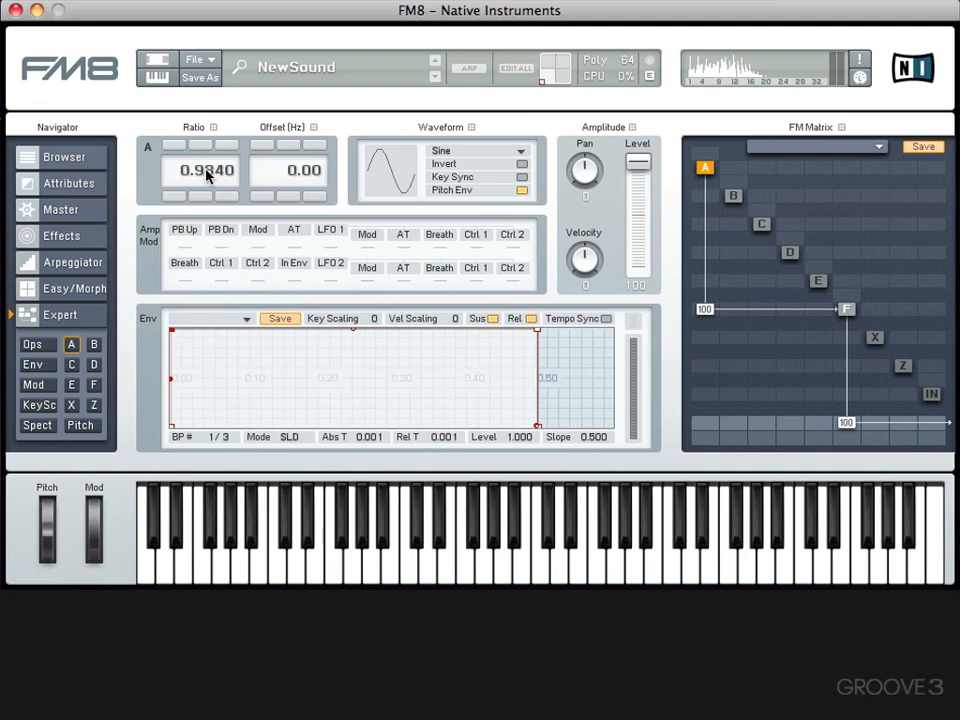
mouse_move(206, 173)
mouse_down()
mouse_move(208, 193)
mouse_move(201, 178)
mouse_up()
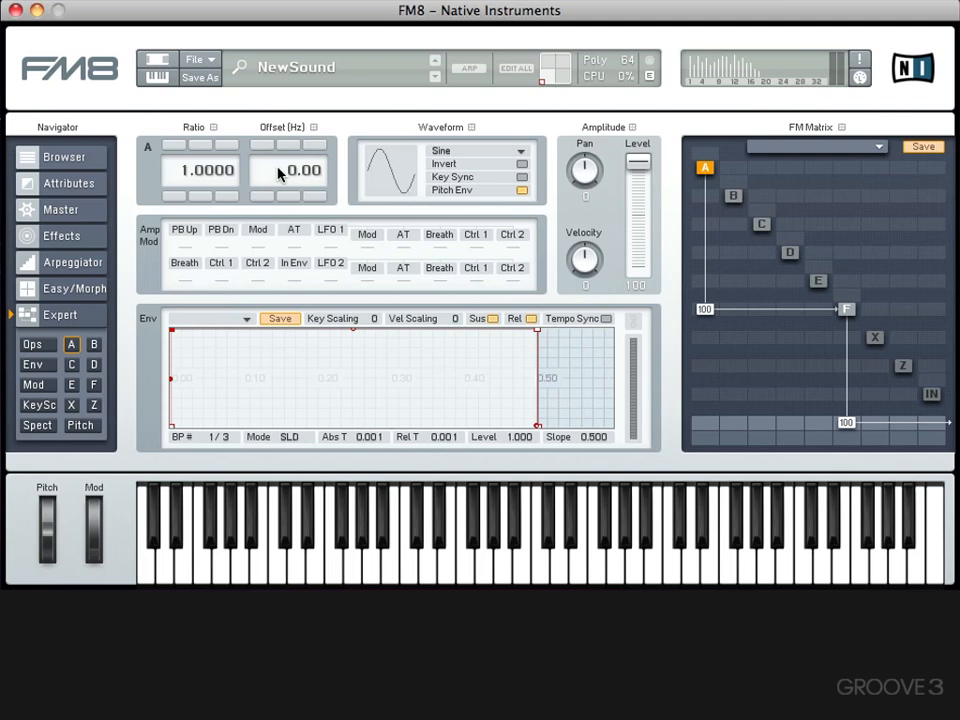
- Set operator A's frequency offset to -30.00 Hz and route A directly to the output at 100 instead of into F
mouse_move(281, 171)
mouse_down()
mouse_move(280, 189)
mouse_move(275, 175)
mouse_move(283, 175)
mouse_up()
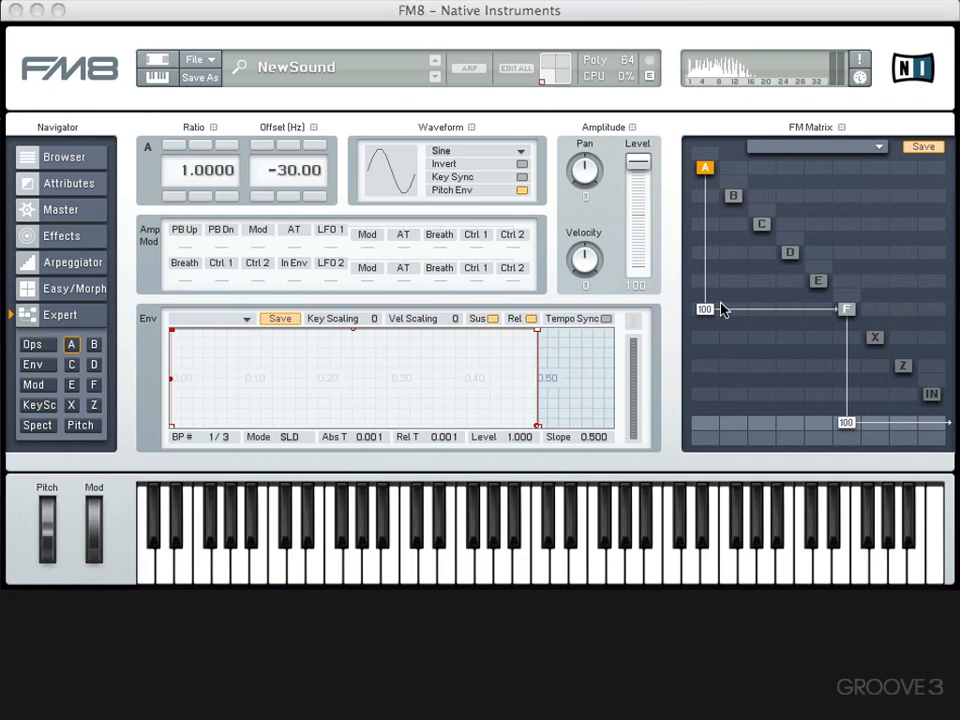
drag(704, 312, 707, 268)
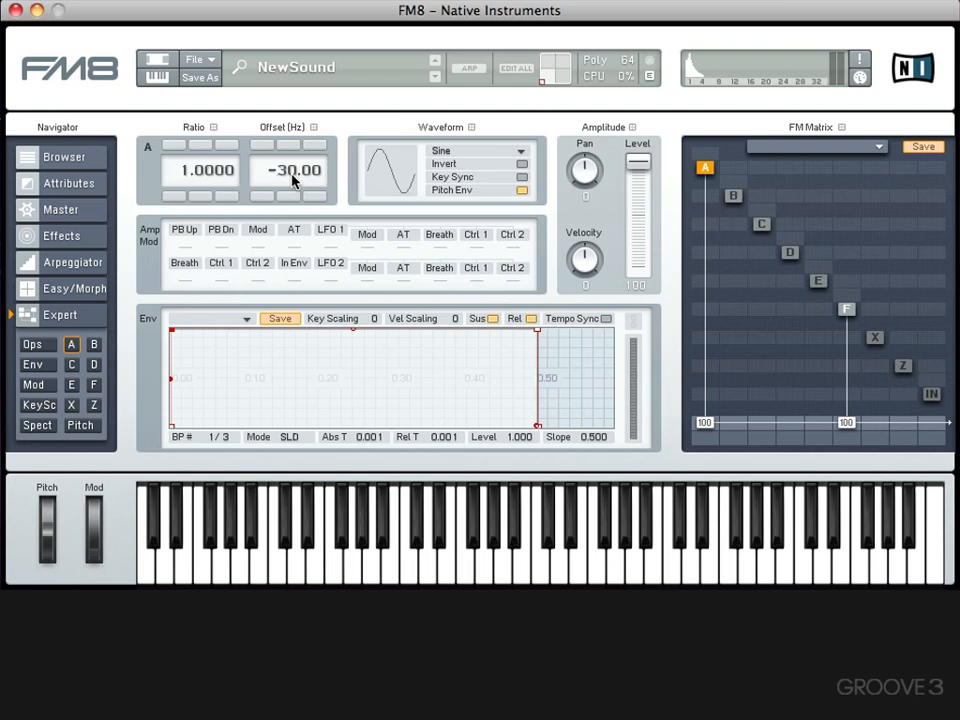
- Reset operator A's offset to 0 Hz and route A back into F at 100 instead of to the output
drag(294, 178, 288, 117)
double_click(285, 171)
text(0)
key(Return)
drag(705, 421, 705, 530)
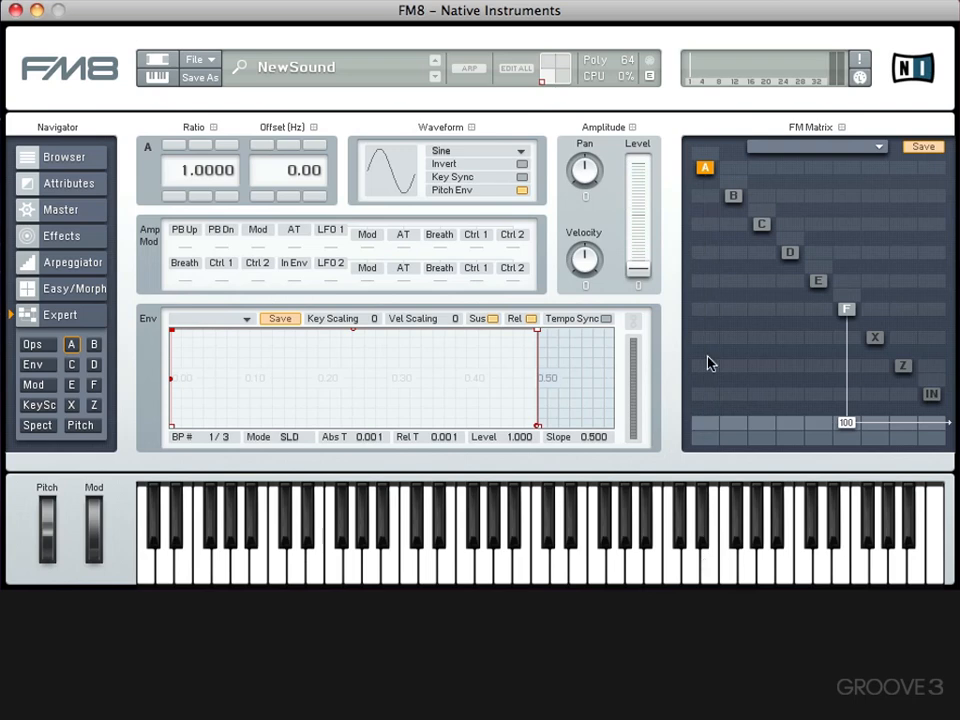
drag(706, 312, 701, 136)
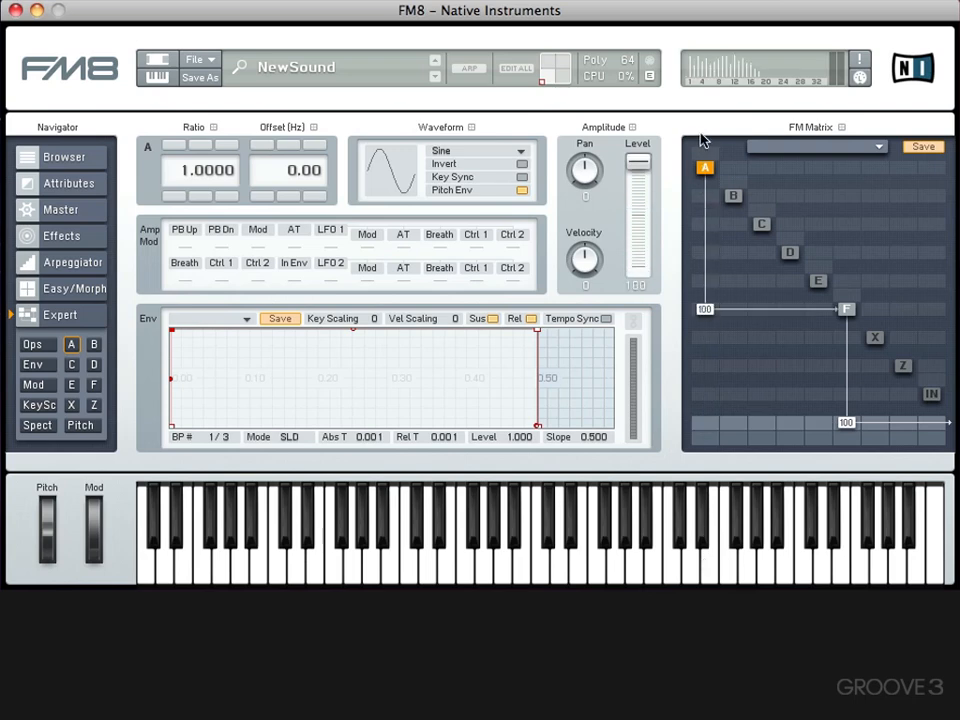
- Turn on Key Sync and turn off Pitch Env for operator A, and view the pitch envelope settings
click(490, 175)
click(490, 196)
click(82, 427)
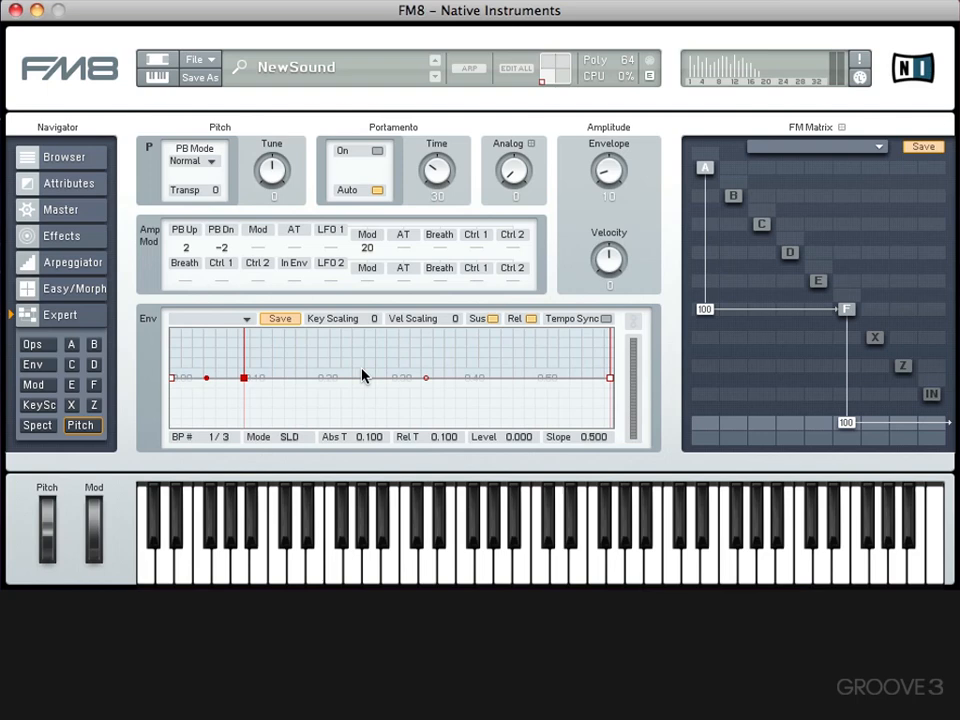
click(72, 345)
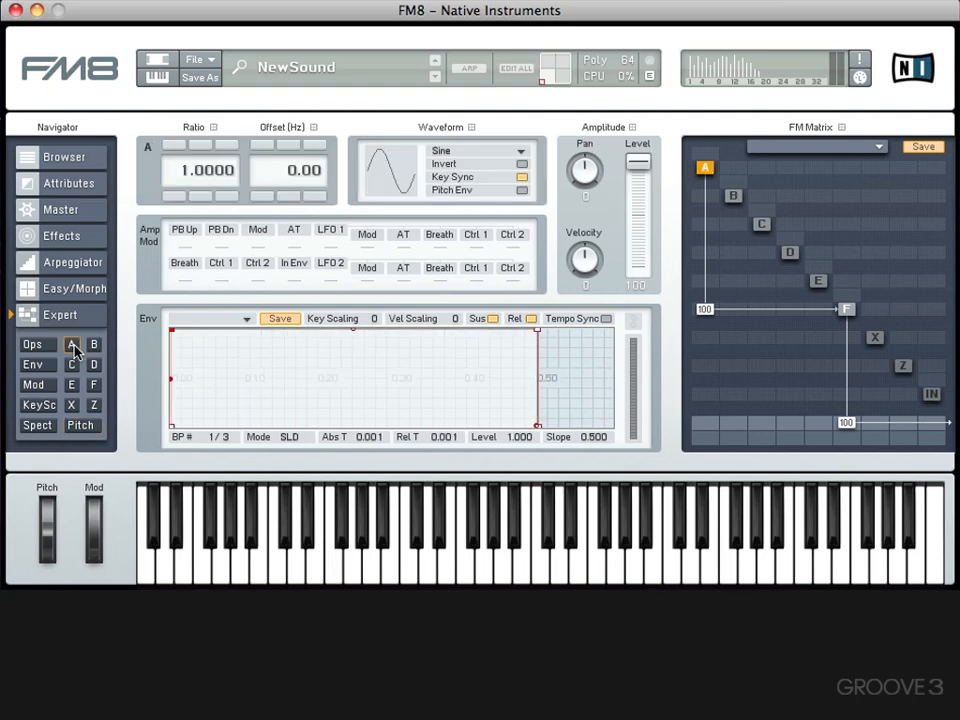
- Try the Triangle, Sawtooth, Soft Tristate and Short Tristate waveforms on operator A, and turn on Invert
click(478, 153)
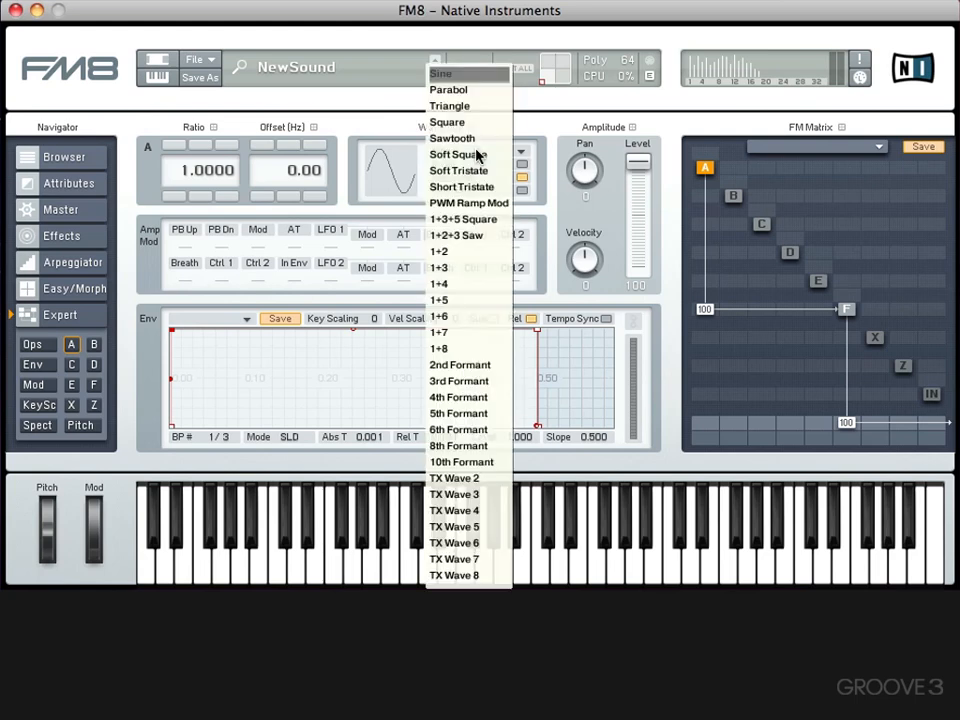
click(492, 75)
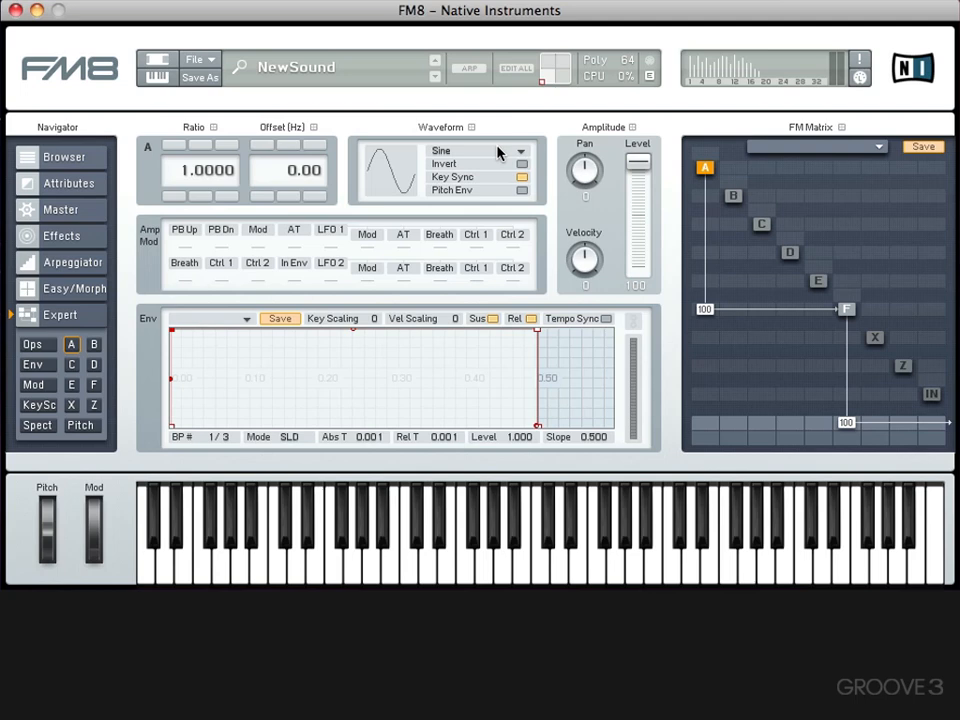
click(502, 151)
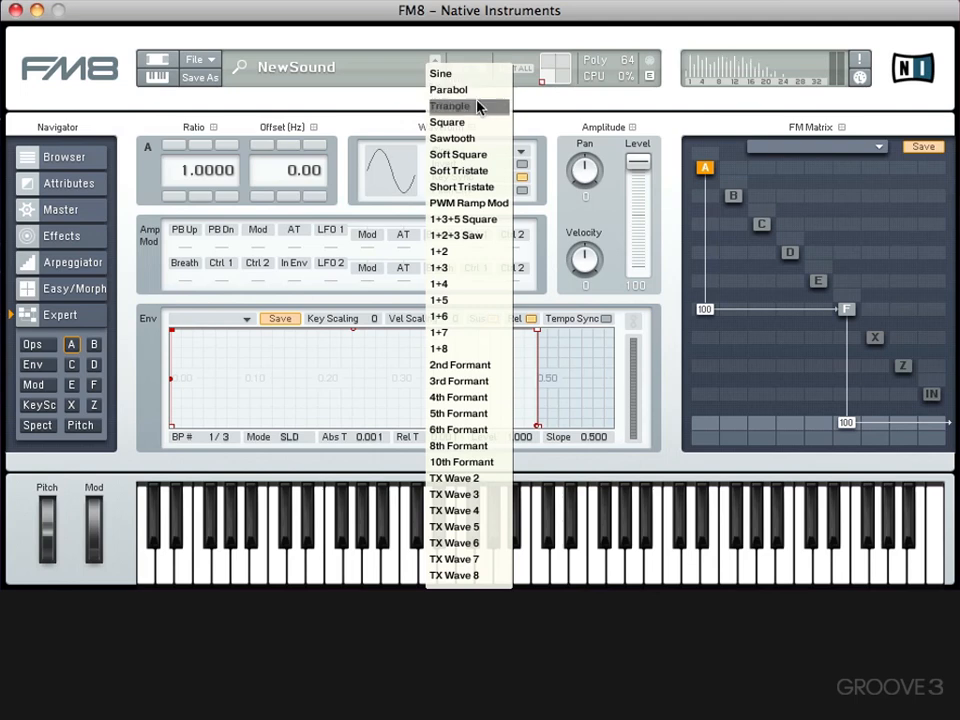
click(478, 108)
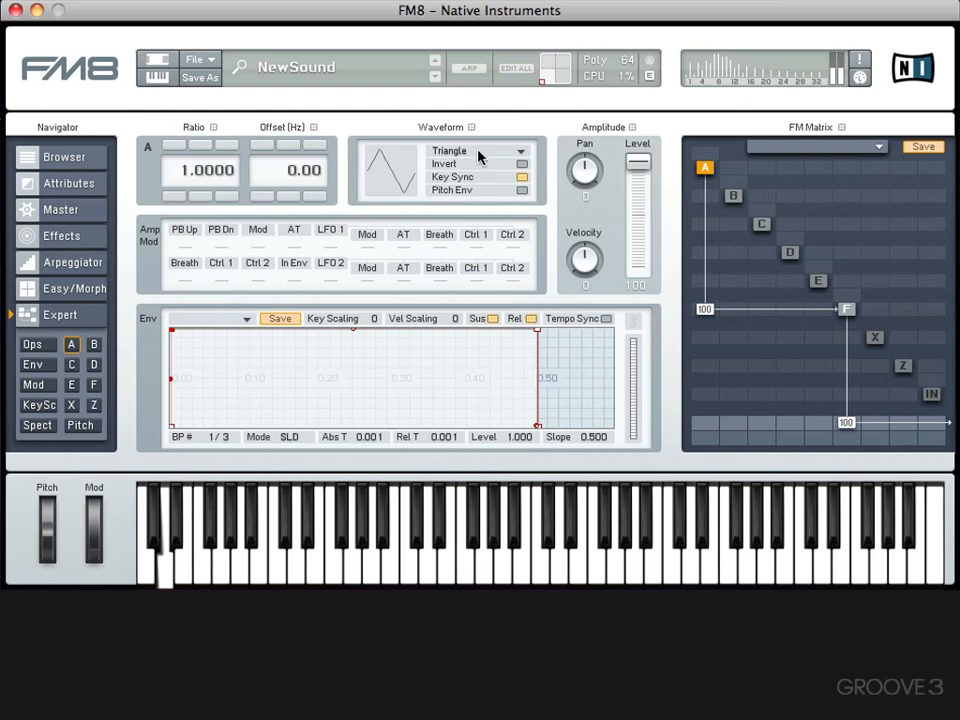
click(479, 154)
click(476, 138)
click(476, 150)
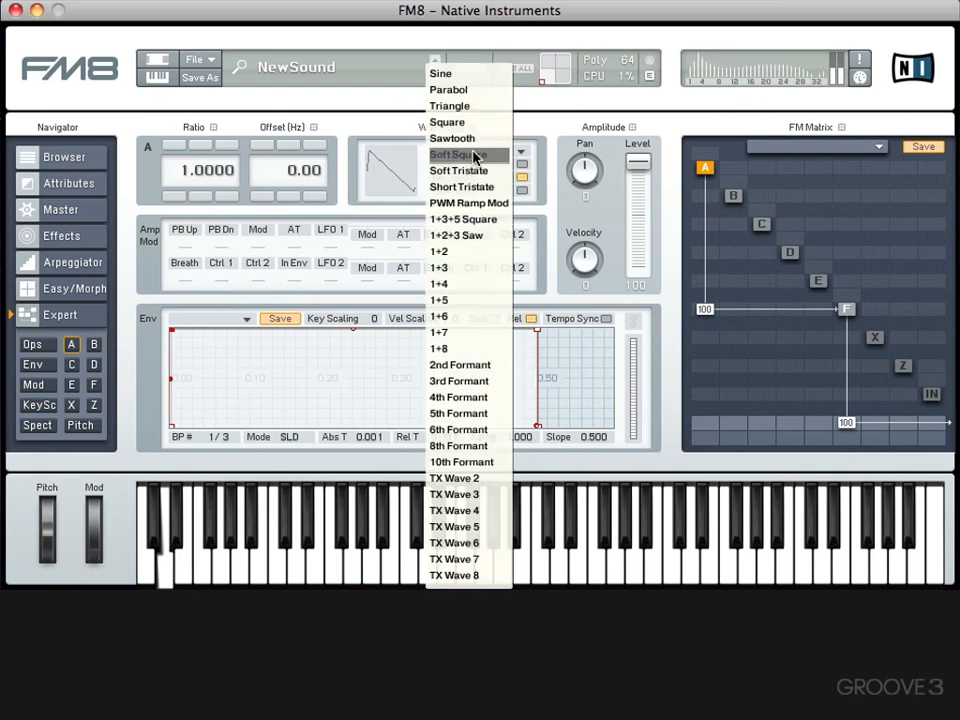
click(472, 170)
click(474, 150)
click(465, 186)
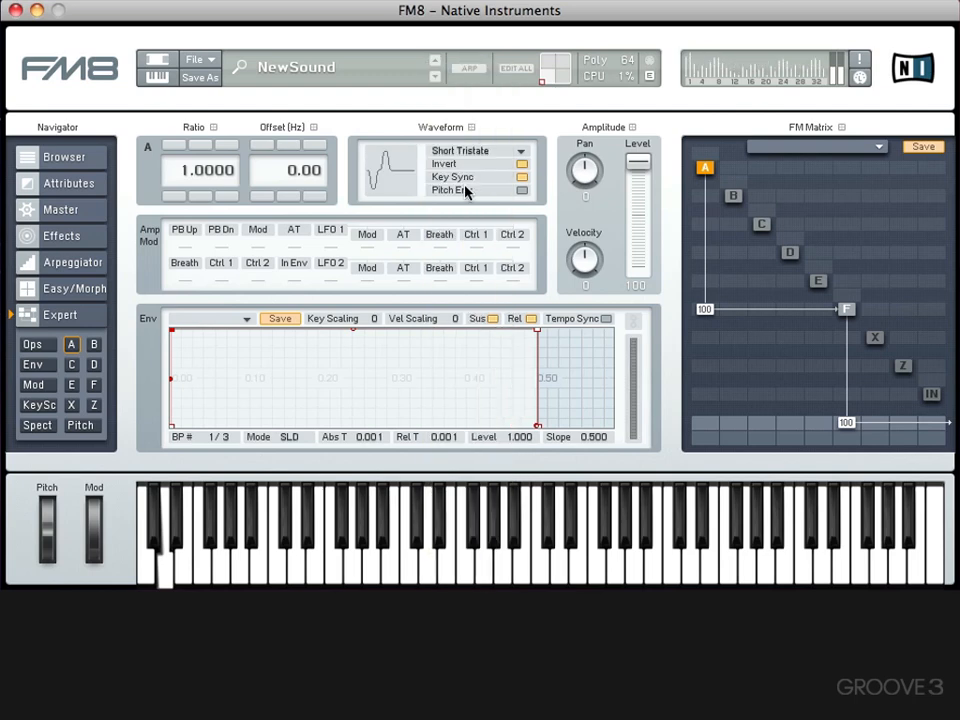
- Try the PWM Ramp Mod, 1+2+3 Saw, 1+4 and 1+6 waveforms on operator A, and vary its modulation of F
click(465, 152)
click(459, 207)
click(463, 155)
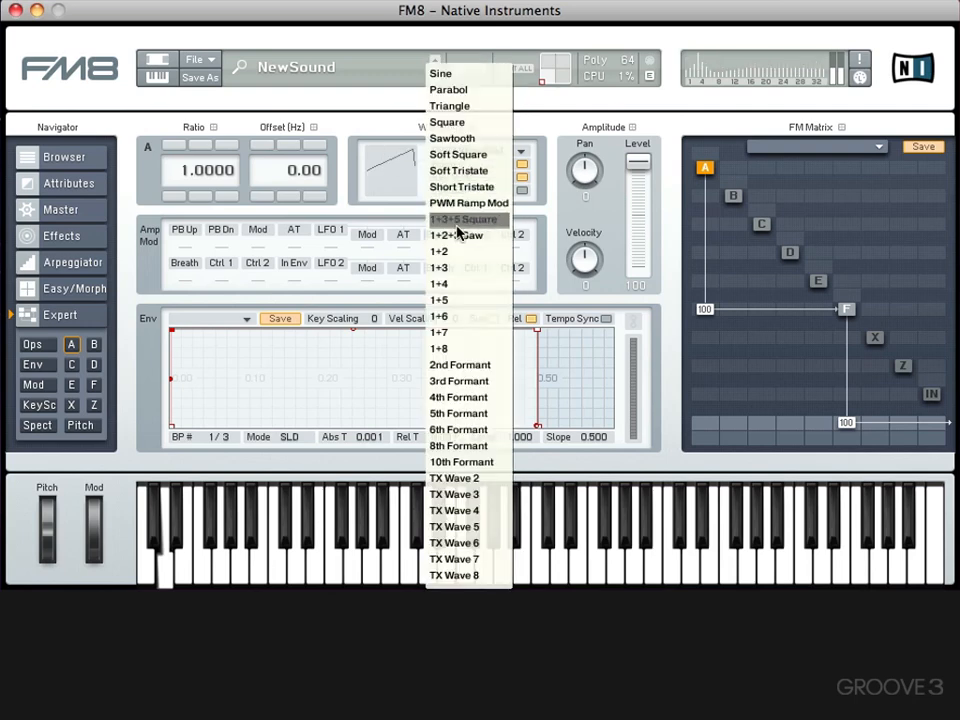
click(457, 235)
click(462, 155)
click(461, 282)
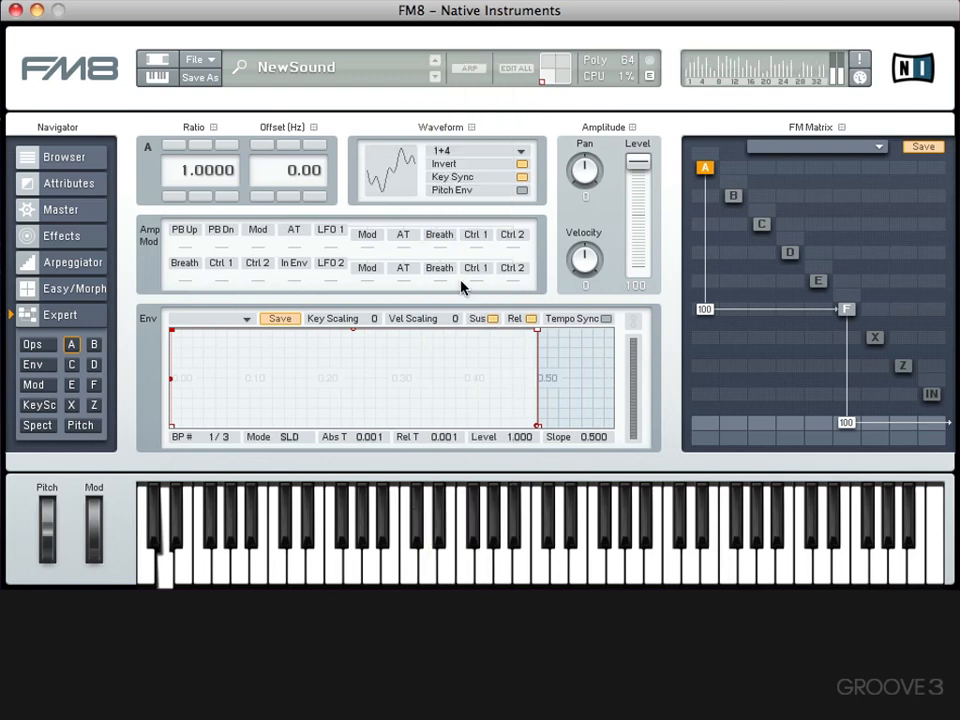
click(460, 158)
click(452, 316)
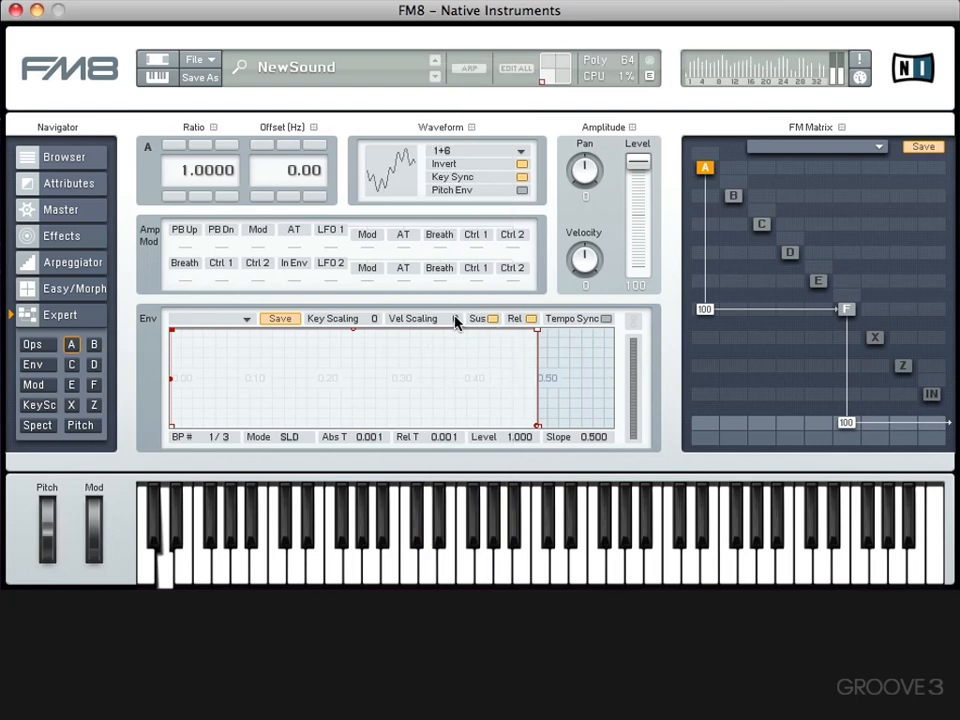
mouse_move(705, 302)
mouse_down()
mouse_move(699, 377)
mouse_move(703, 314)
mouse_up()
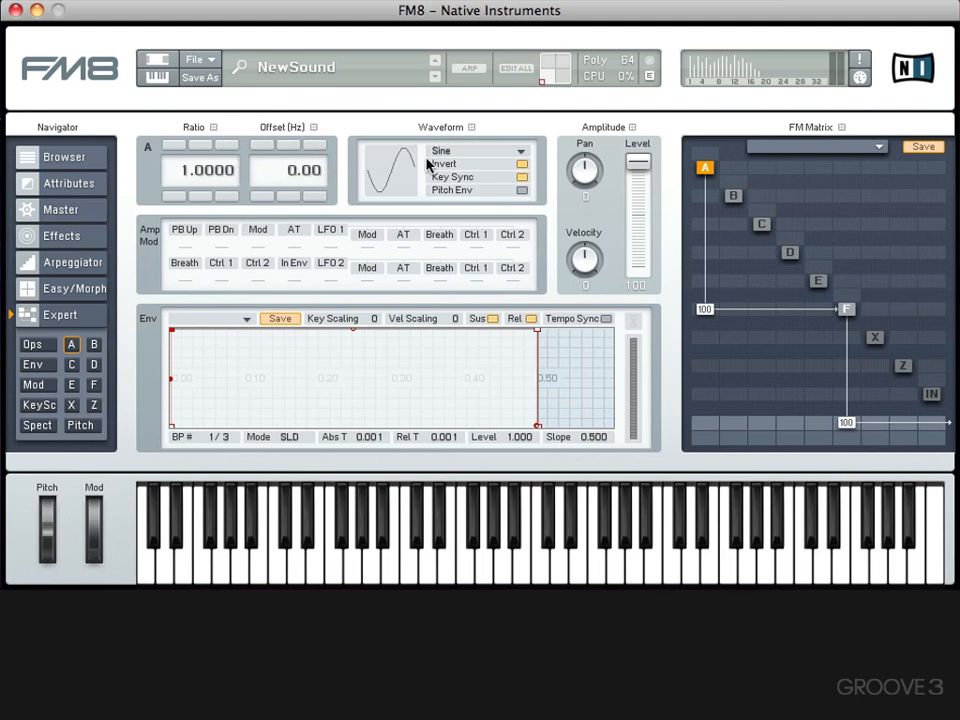
- In the overview of all operators, set operator A's ratio to 2.0000 and its waveform to Short Tristate
click(30, 344)
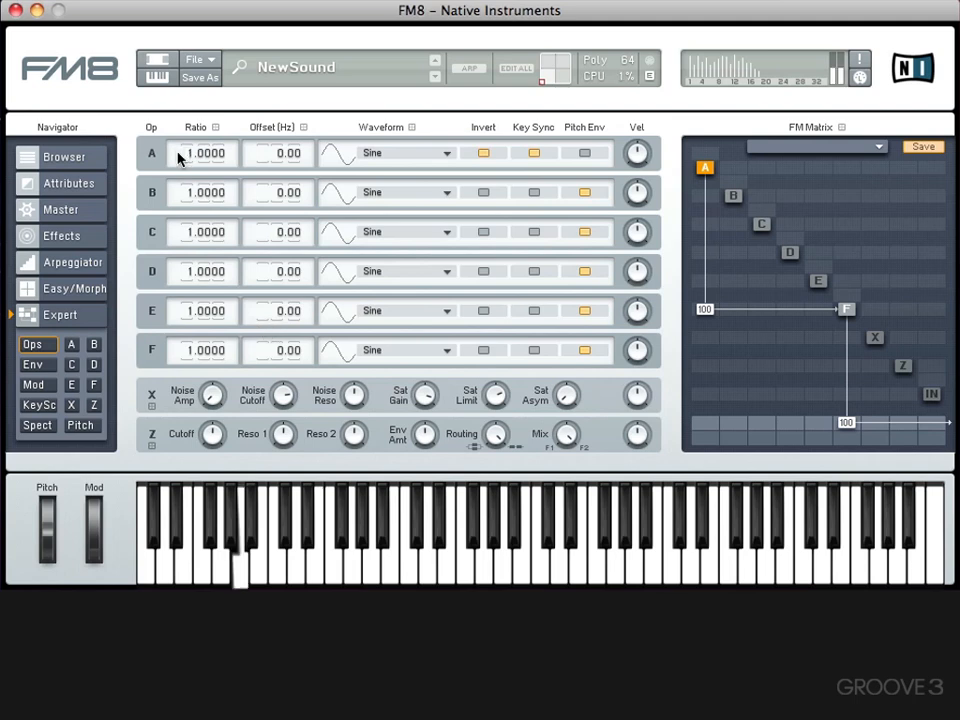
drag(178, 153, 177, 152)
click(372, 153)
click(394, 186)
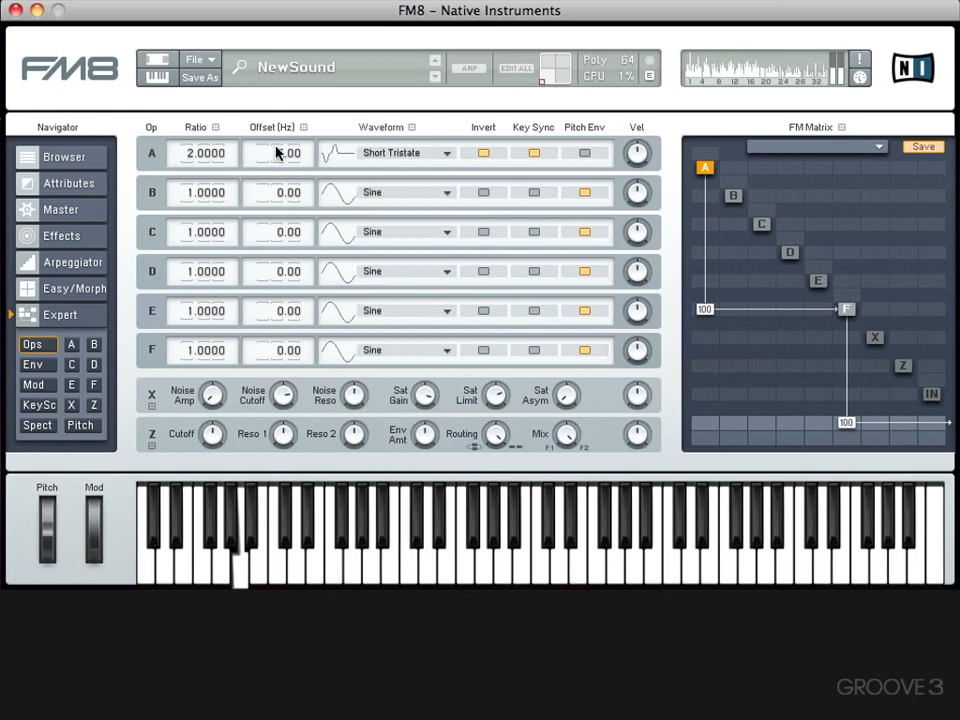
- Set operator A's offset to 3.00 Hz, turn on its Pitch Env, and turn on Key Sync for operators B to F
drag(276, 147, 276, 149)
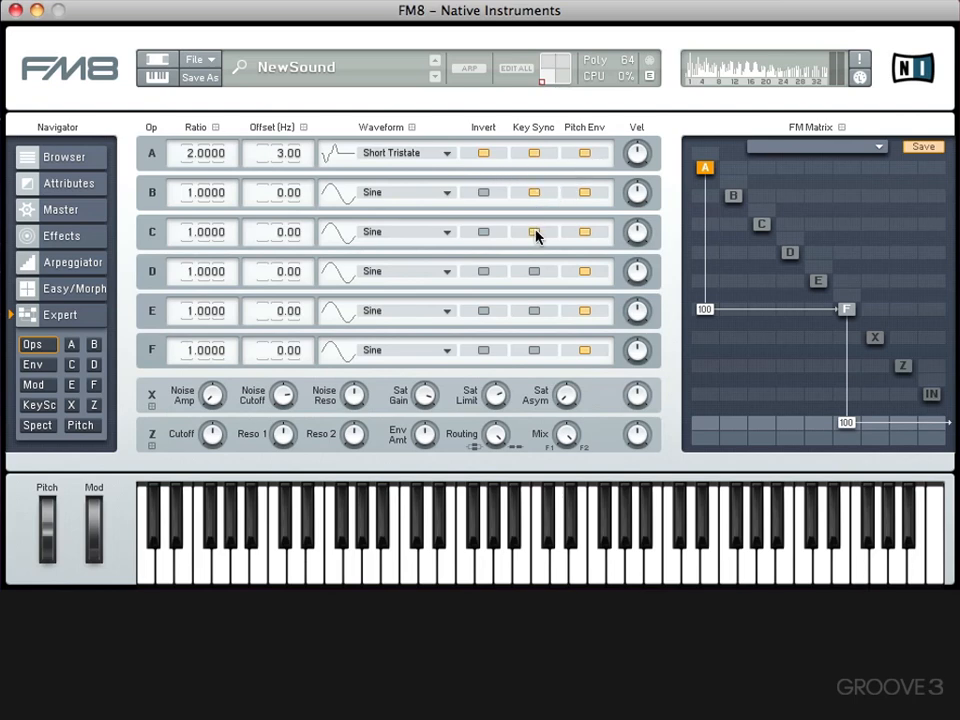
click(534, 311)
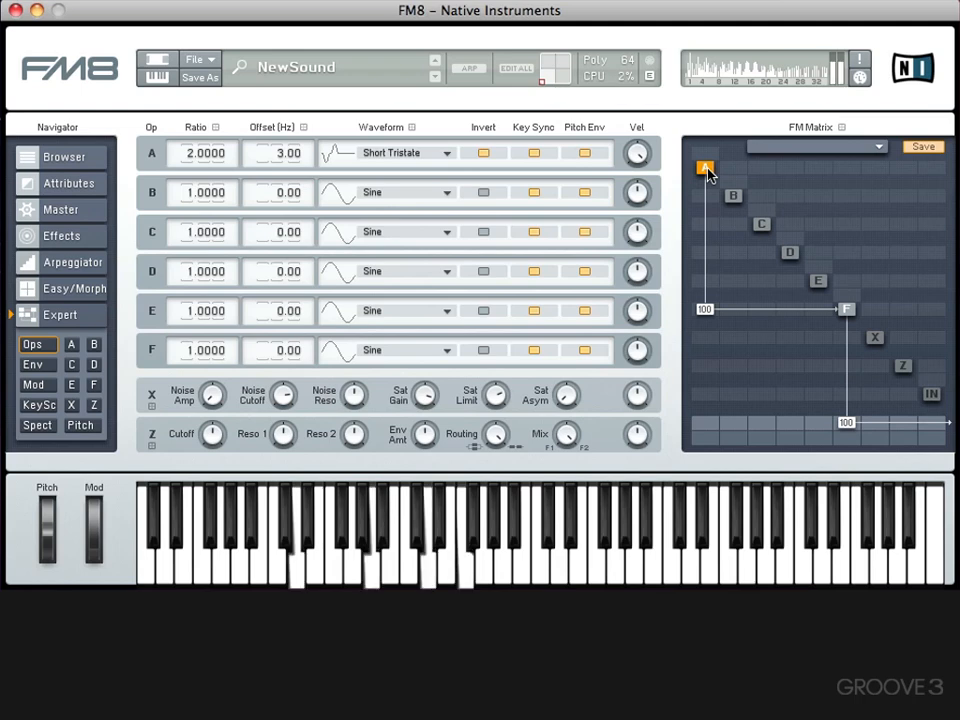
- Try panning operator F, reset its pan to 0, and open operator A's settings
click(846, 310)
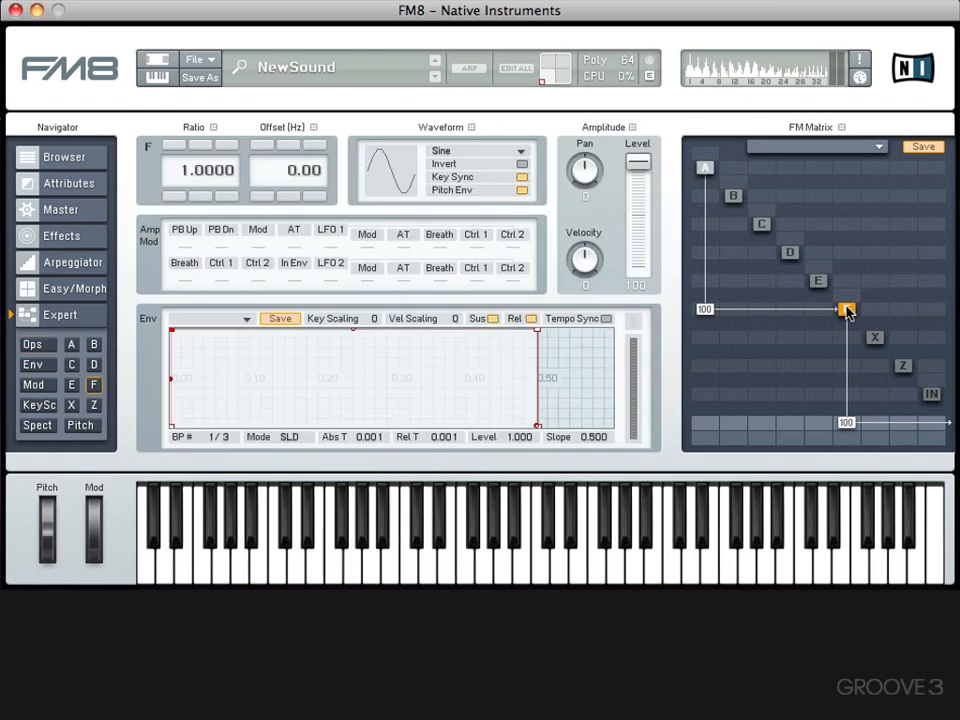
drag(846, 434, 687, 263)
mouse_move(583, 173)
mouse_down()
mouse_move(579, 75)
mouse_move(574, 300)
mouse_move(579, 103)
mouse_move(572, 229)
mouse_move(588, 172)
mouse_up()
double_click(588, 172)
click(704, 168)
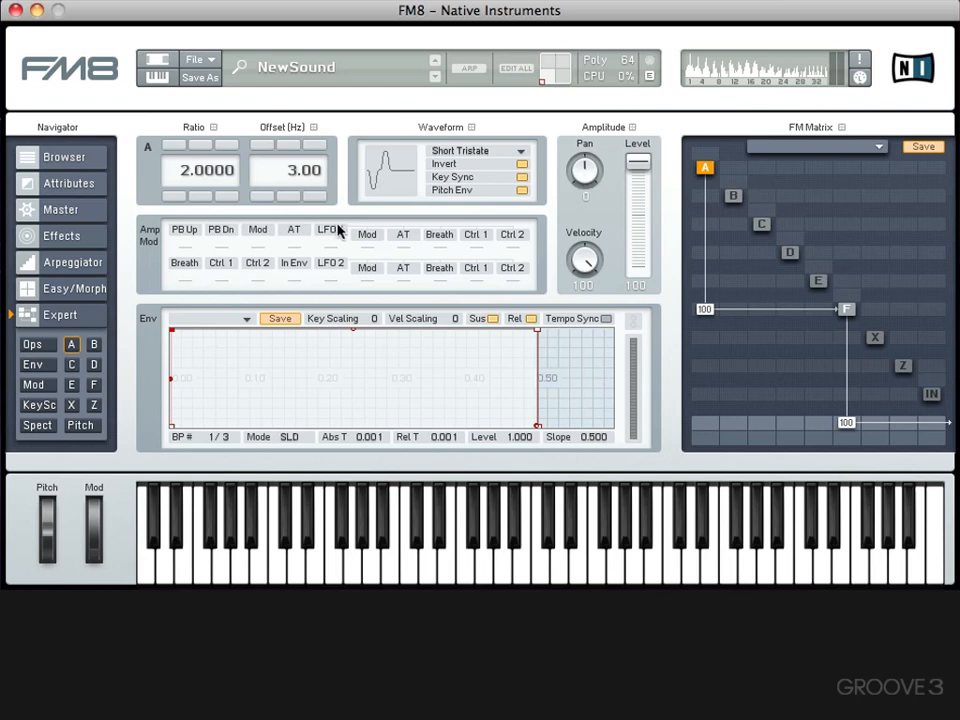
- Reduce operator A's modulation of operator F to 0 in the FM matrix
click(486, 241)
click(40, 346)
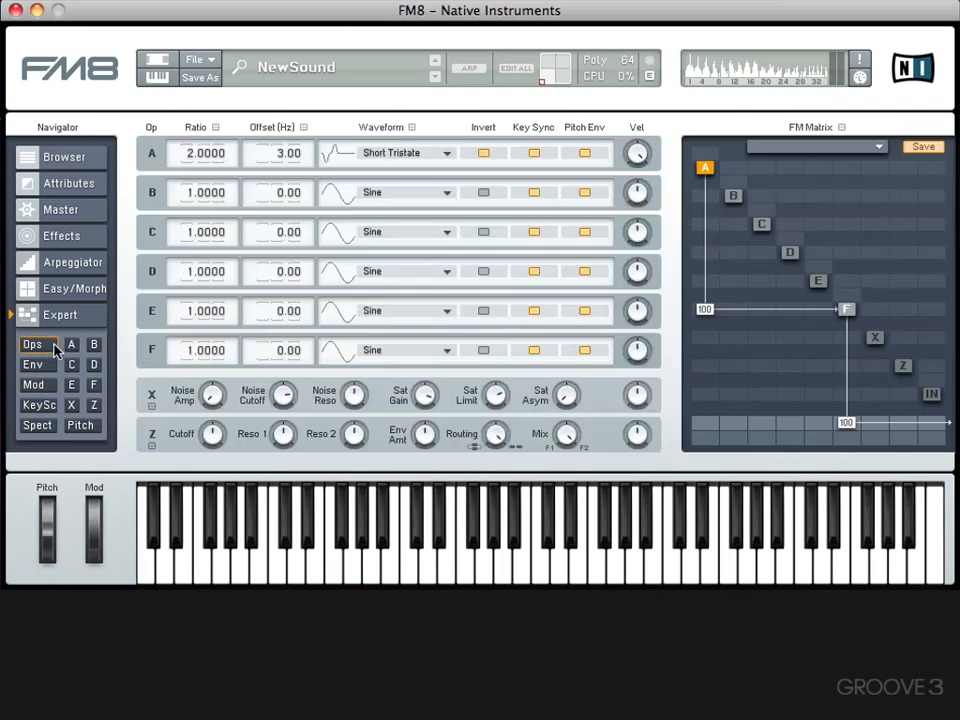
click(71, 344)
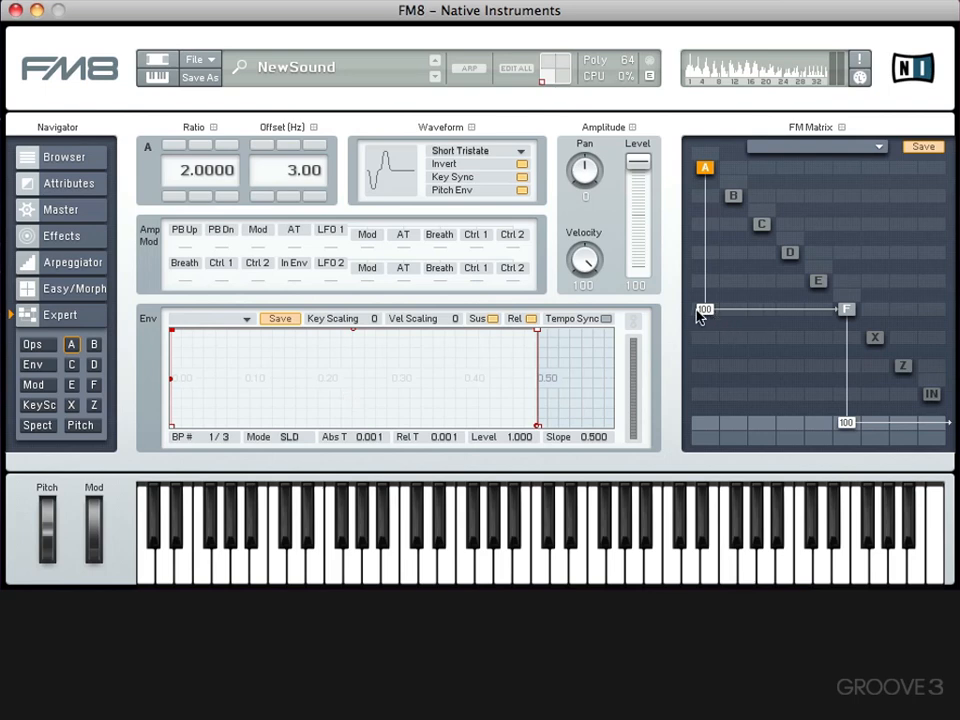
drag(705, 313, 705, 411)
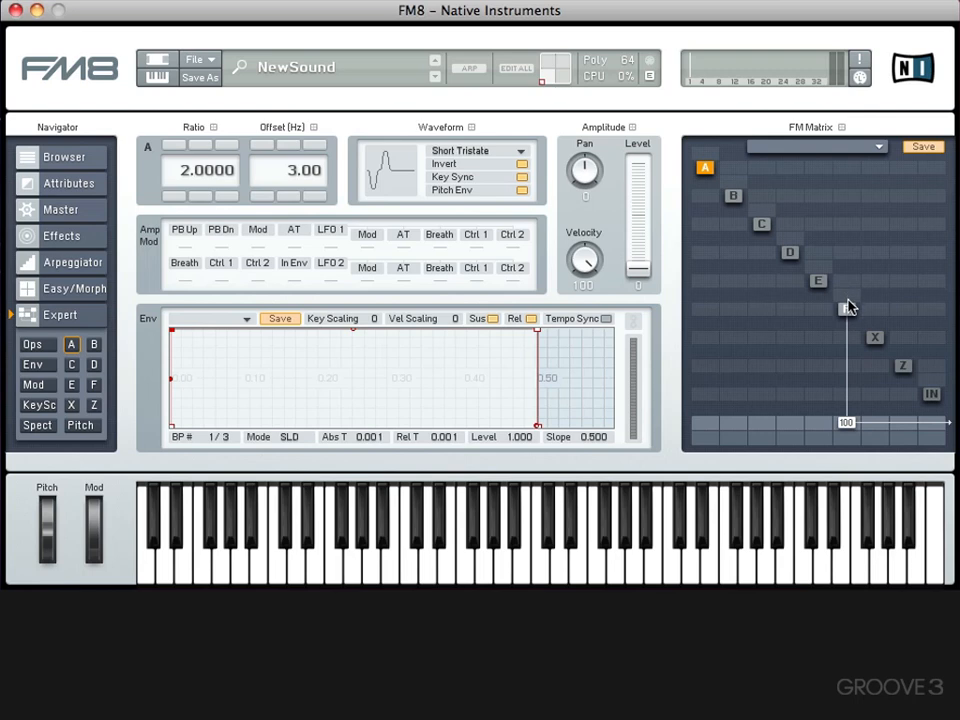
- Try feeding operator F back into itself in the FM matrix, and remove the feedback
drag(850, 278, 851, 232)
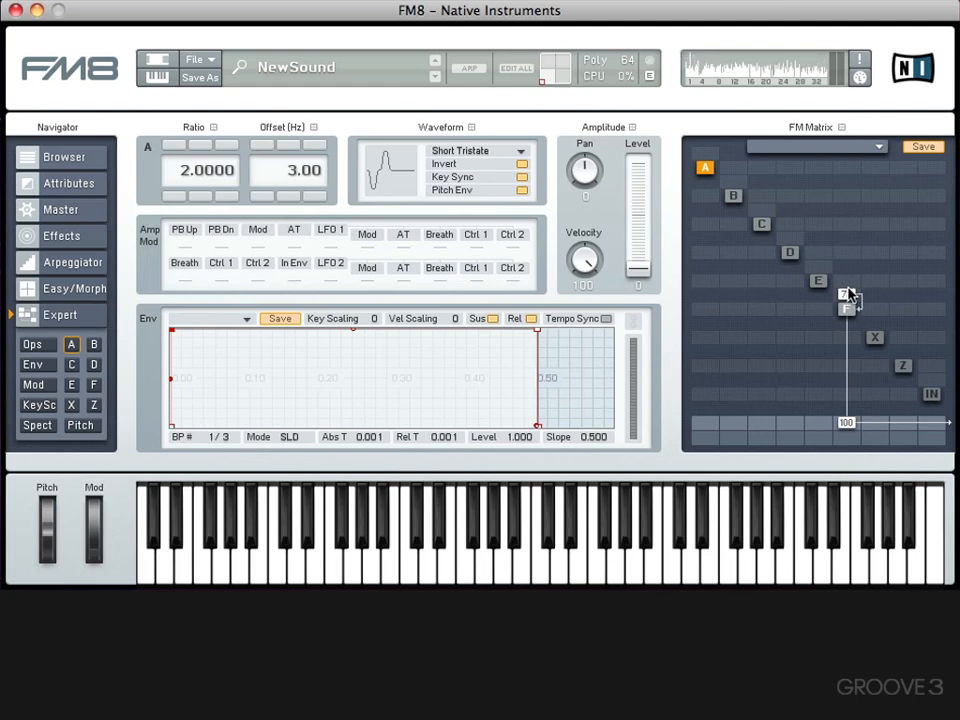
drag(849, 294, 849, 380)
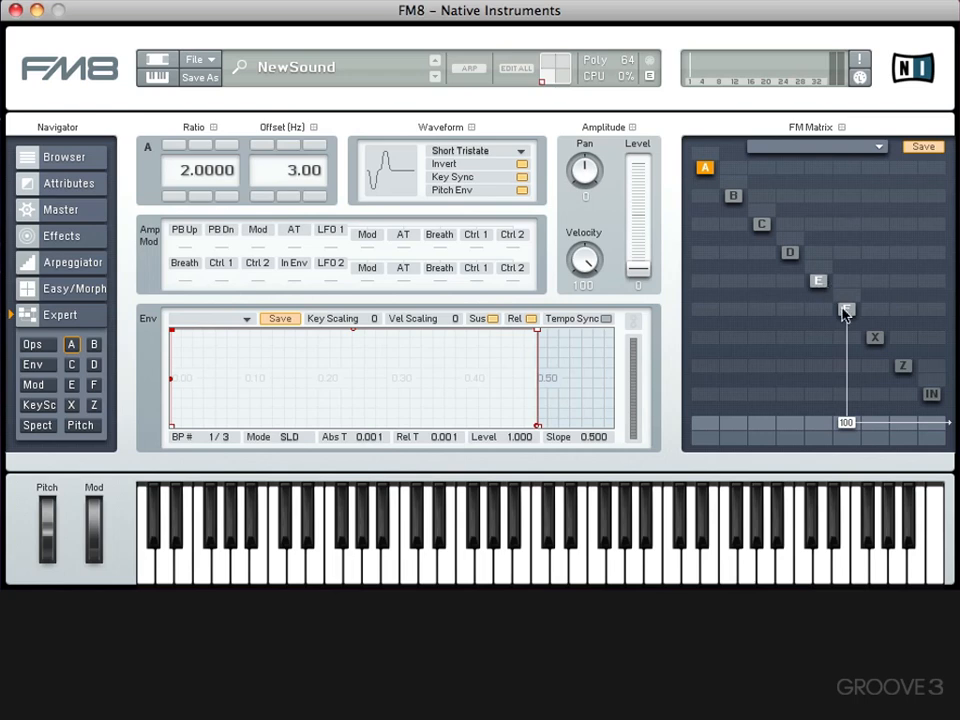
click(846, 309)
- Turn on operator E in the FM matrix and show operator F's settings
click(817, 281)
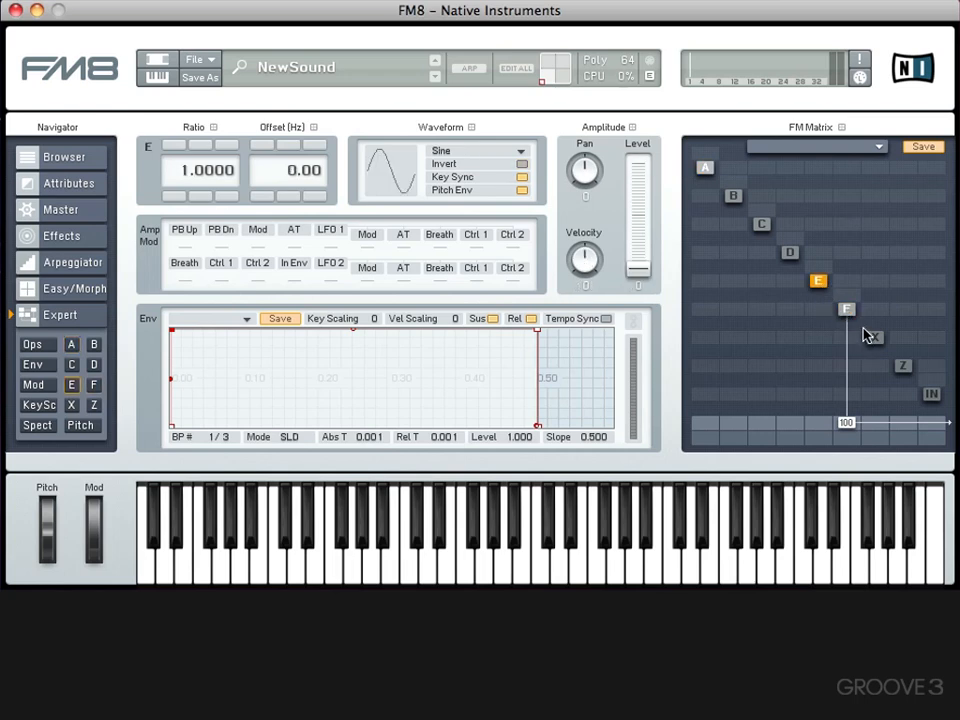
click(850, 312)
click(817, 281)
click(848, 311)
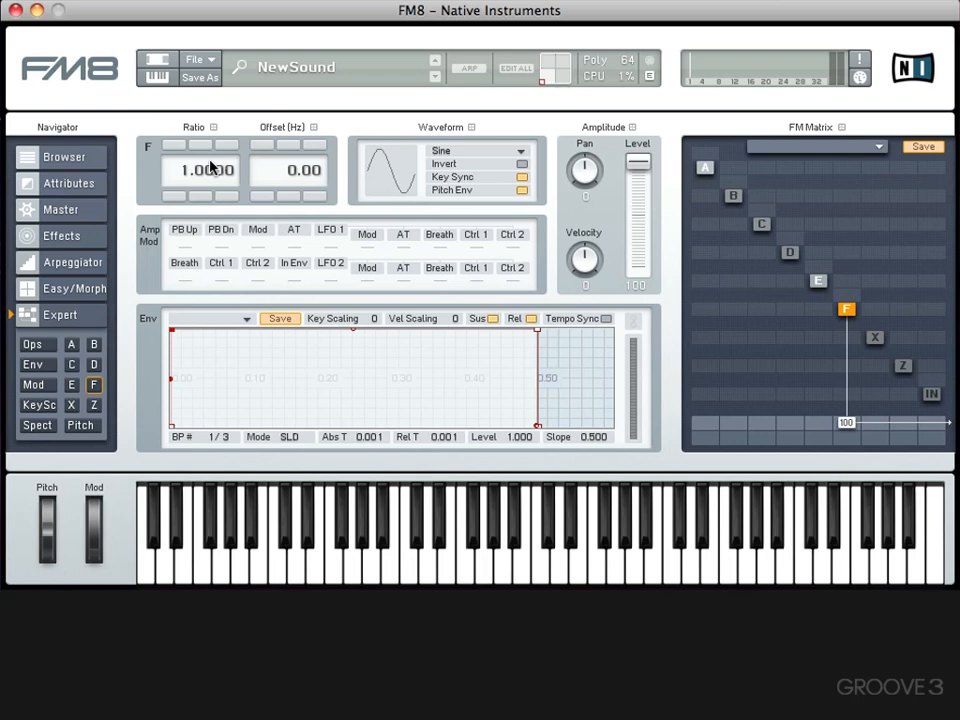
- Try modulating operators E and F with each other at 100, and remove both connections
click(819, 310)
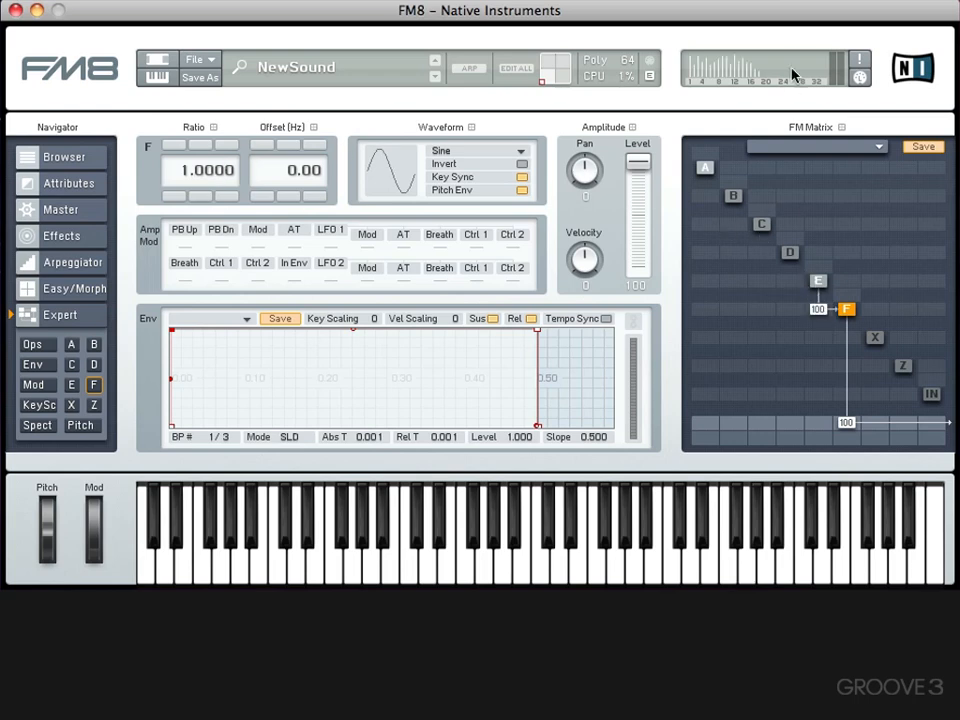
click(846, 280)
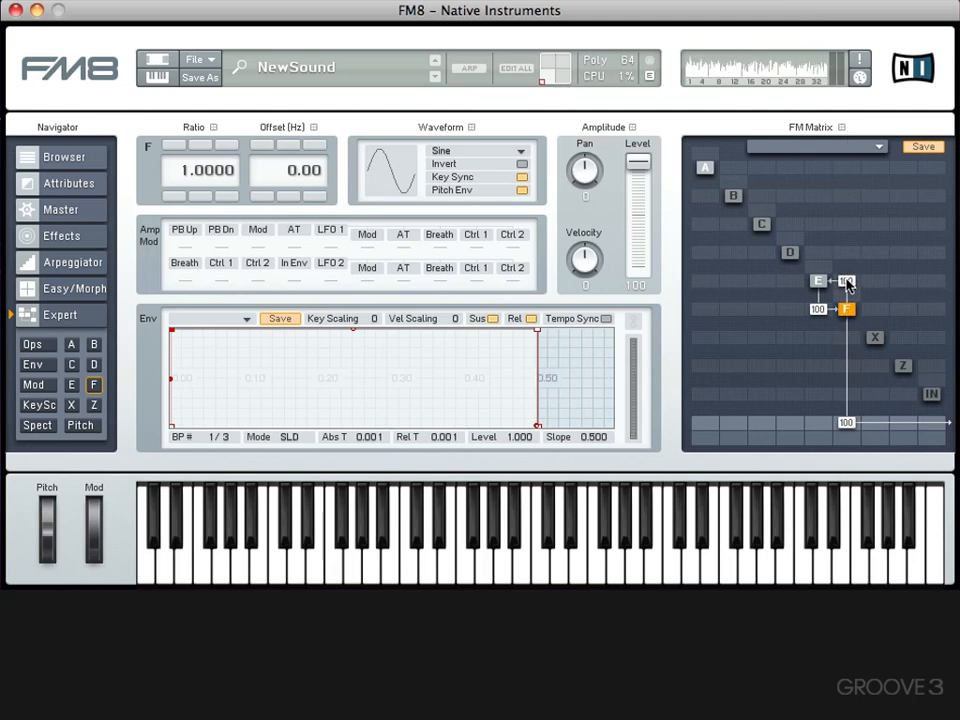
drag(846, 284, 838, 392)
drag(819, 312, 799, 435)
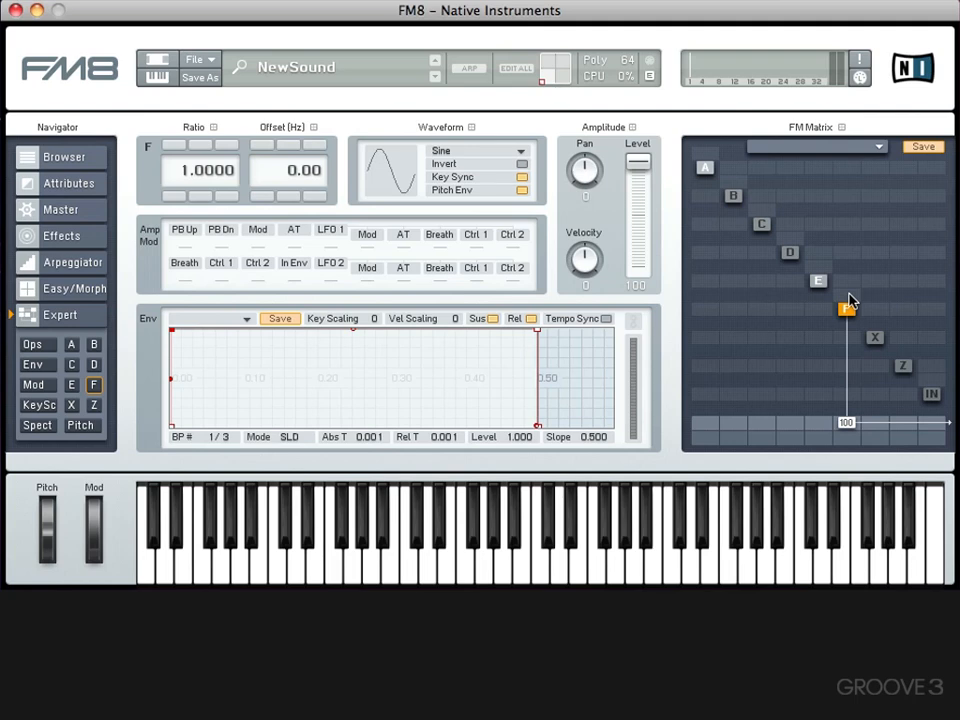
- Look at the key scaling page and switch to the spectrum and waveform display
mouse_move(849, 303)
mouse_down()
mouse_move(852, 182)
mouse_move(846, 304)
mouse_up()
click(35, 408)
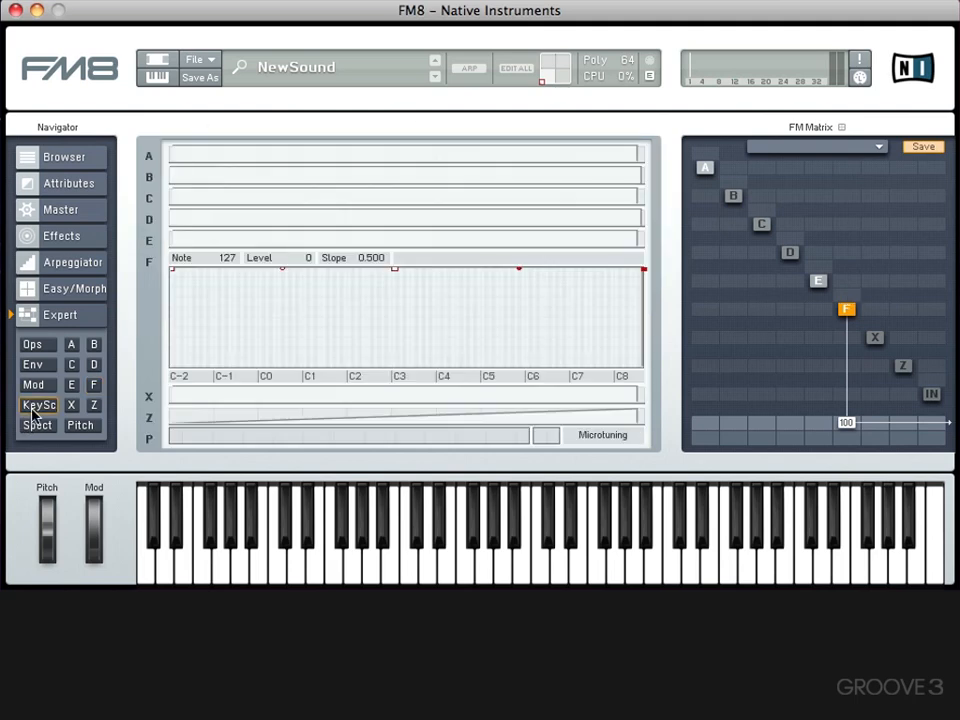
click(36, 424)
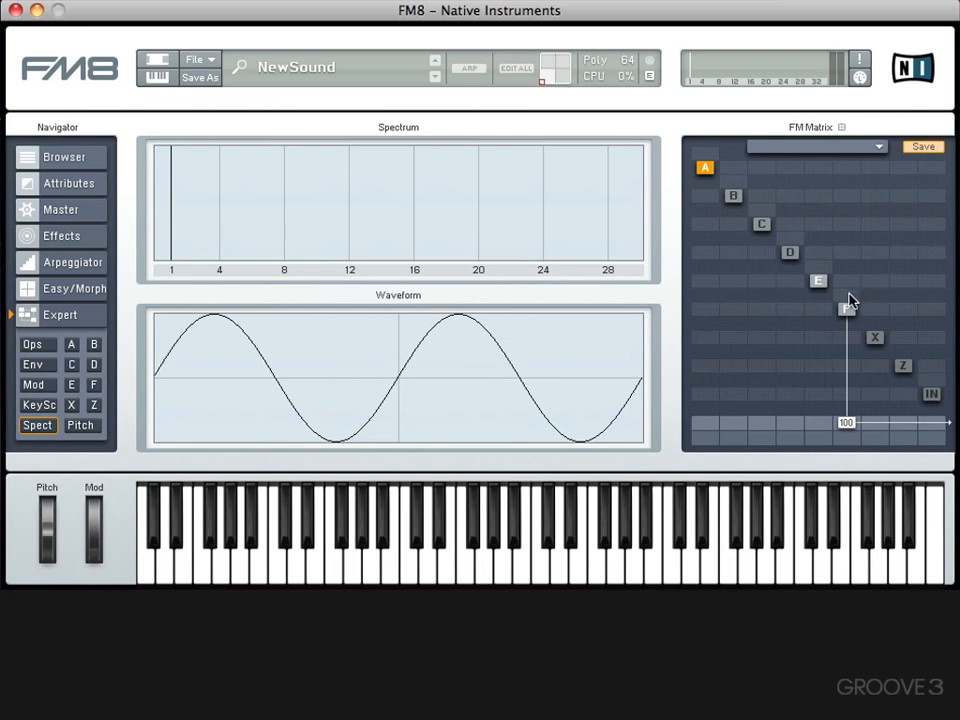
- Try operator F's self-feedback at 41 and 40 while watching the spectrum, and reduce it to 0
mouse_move(849, 300)
mouse_down()
mouse_move(851, 252)
mouse_move(845, 299)
mouse_up()
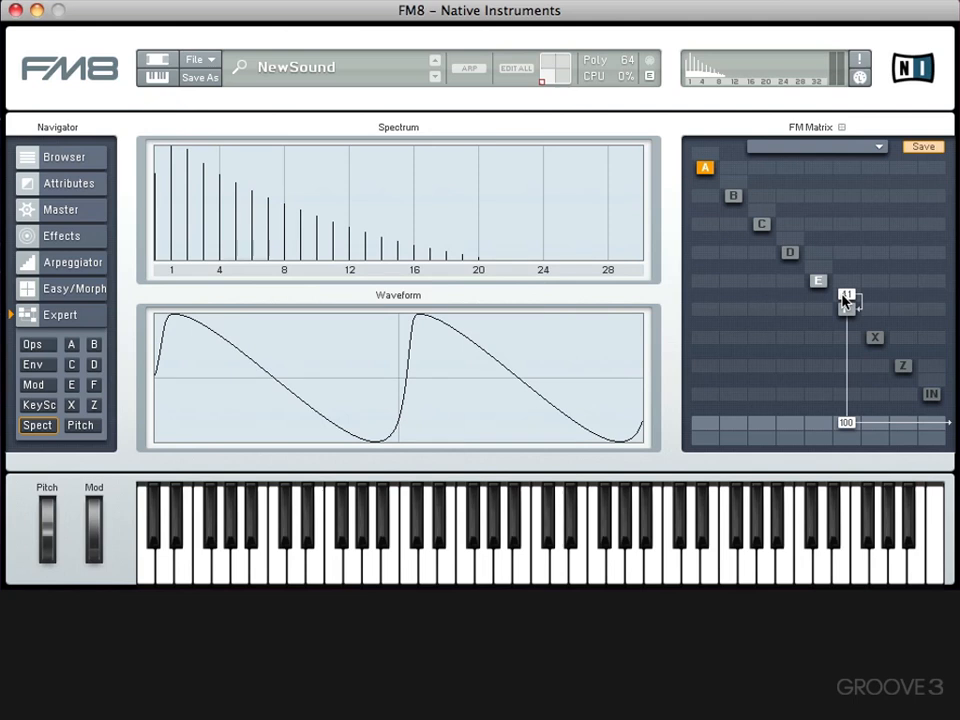
drag(845, 299, 845, 300)
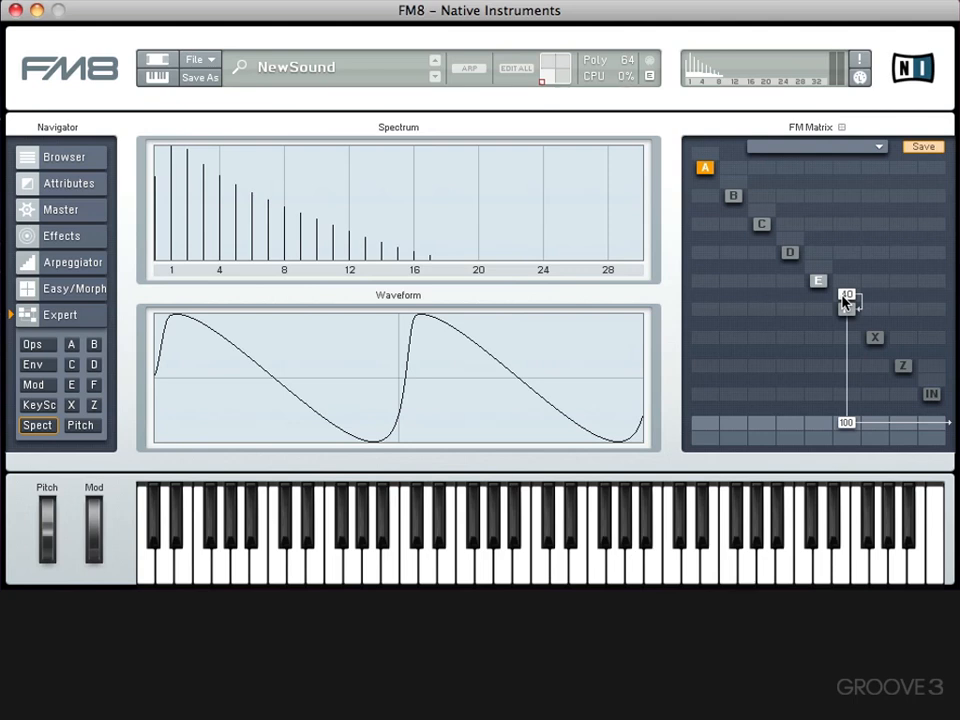
drag(845, 300, 840, 401)
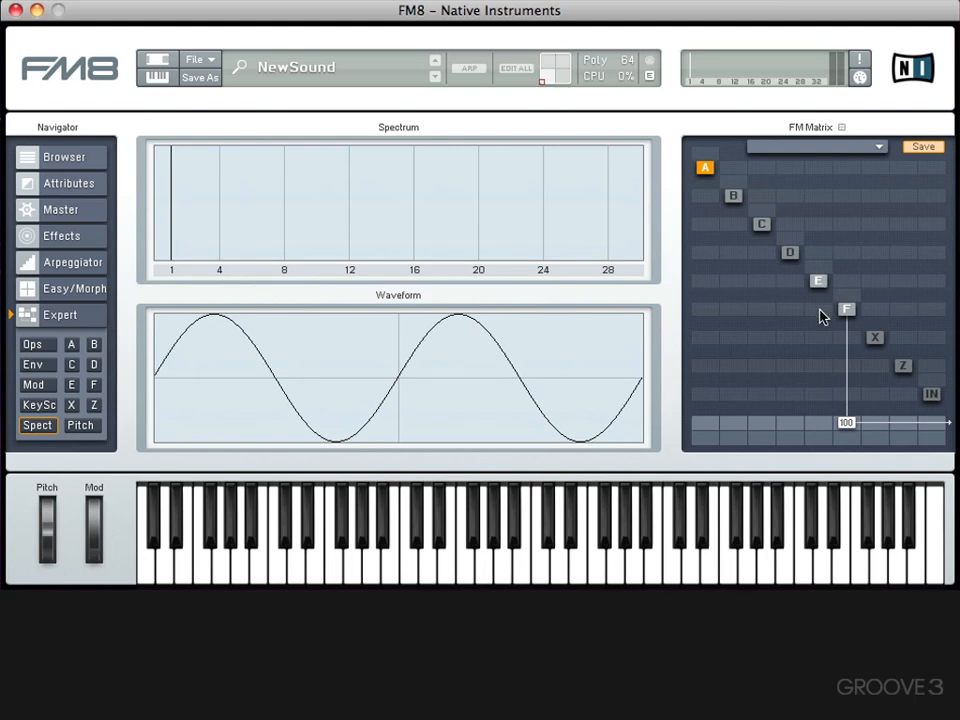
- Modulate operator F with operator E at 100, and raise operator E's self-feedback to about 36
drag(818, 309, 828, 253)
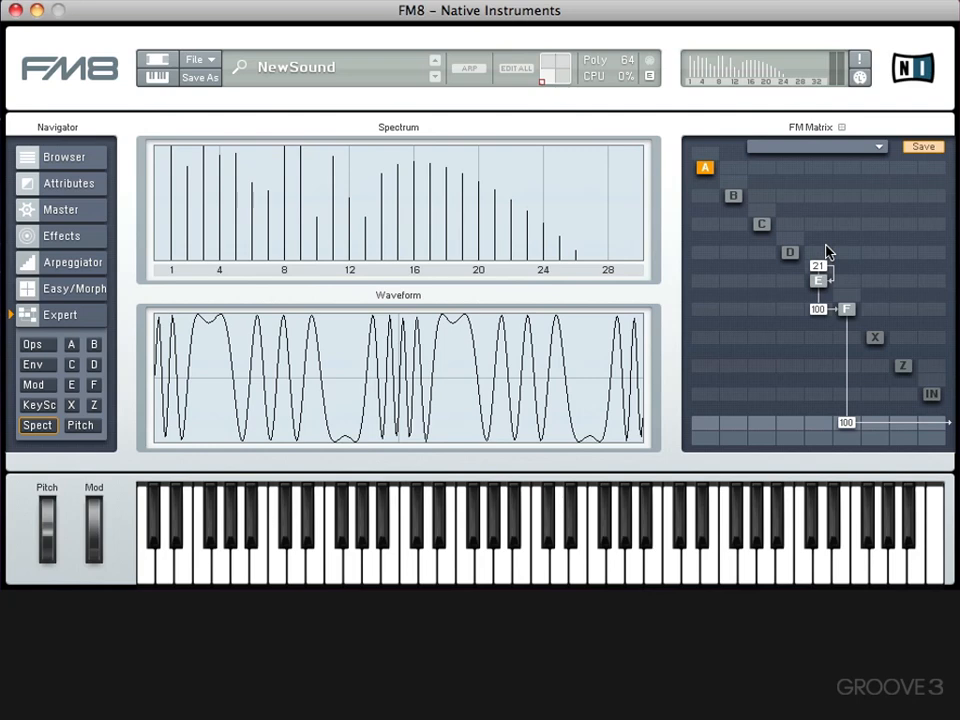
mouse_move(816, 268)
mouse_down()
mouse_move(815, 284)
mouse_move(814, 253)
mouse_move(817, 290)
mouse_move(818, 270)
mouse_up()
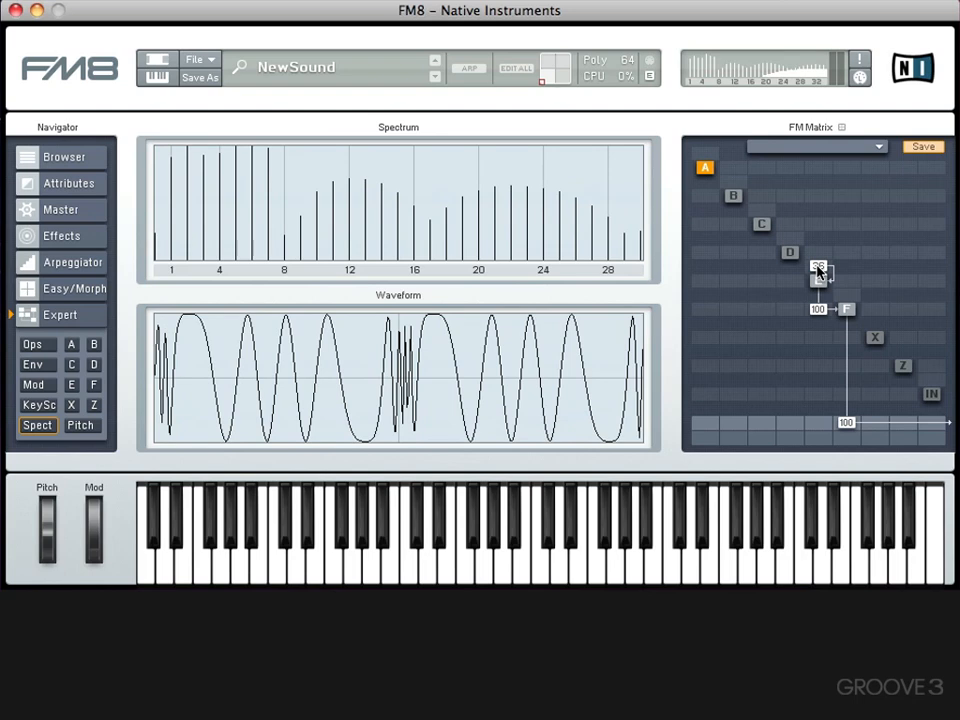
- Set the master Digital quality to 75, and raise operator E's self-feedback to 39 in the FM matrix
click(47, 209)
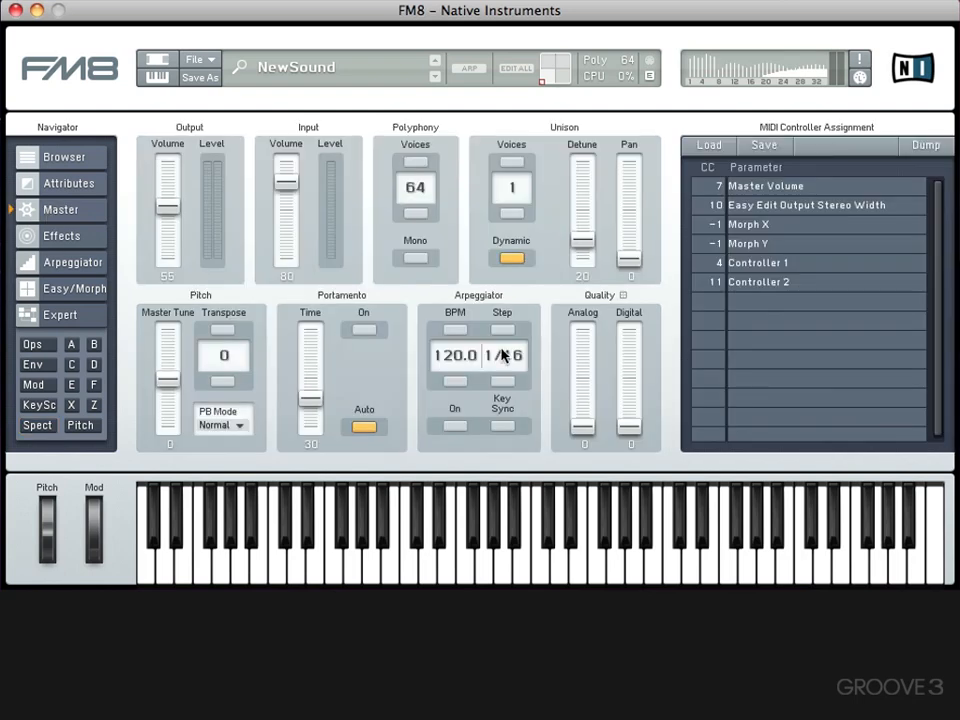
drag(627, 434, 627, 354)
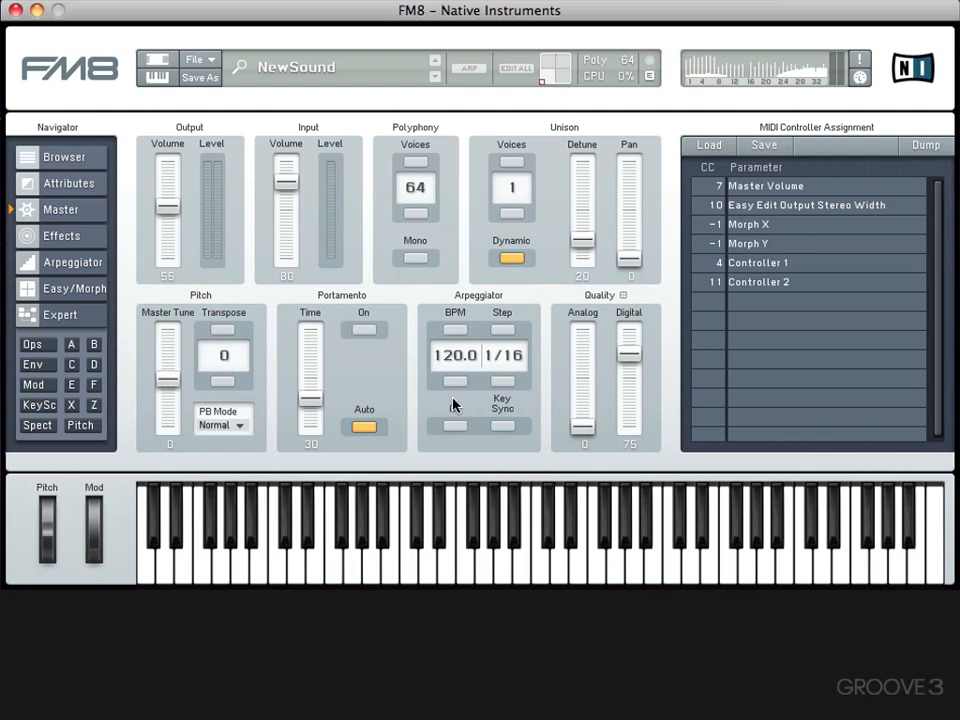
click(66, 316)
mouse_move(818, 266)
mouse_down()
mouse_move(818, 311)
mouse_move(818, 264)
mouse_up()
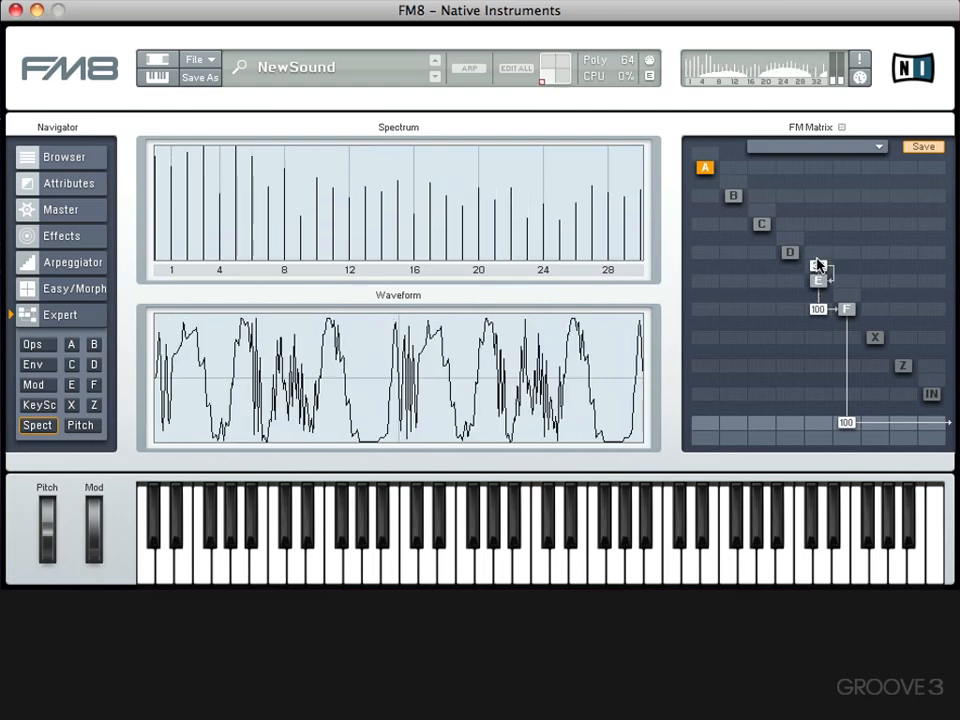
- Show operator E's settings, set its modulation of operator F to 94, and lower its self-feedback to 6
click(846, 312)
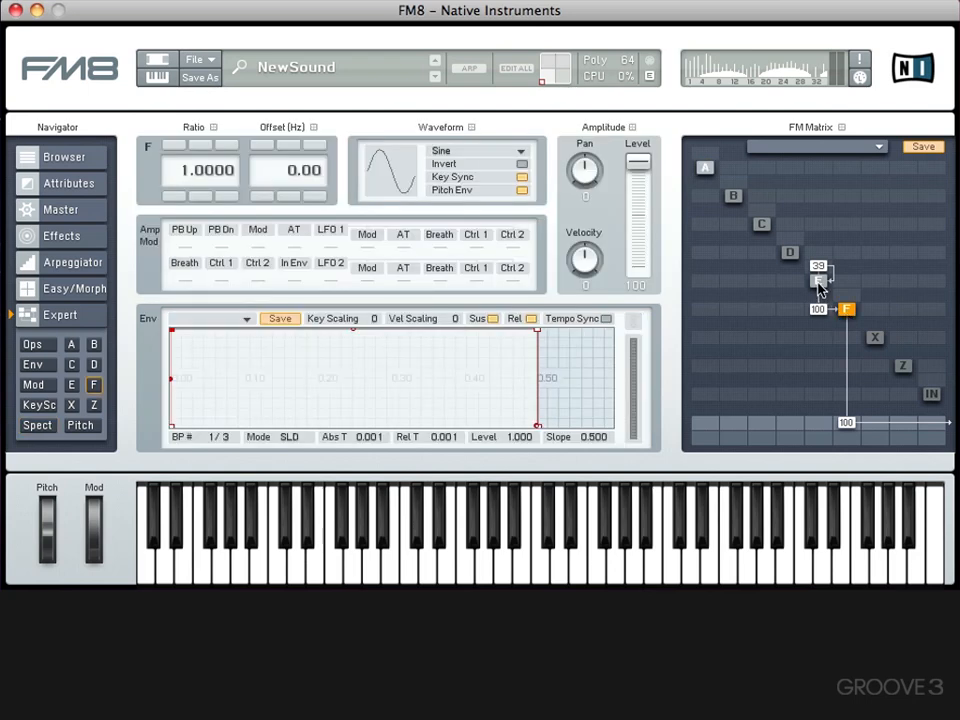
click(817, 282)
mouse_move(818, 305)
mouse_down()
mouse_move(816, 332)
mouse_move(818, 308)
mouse_up()
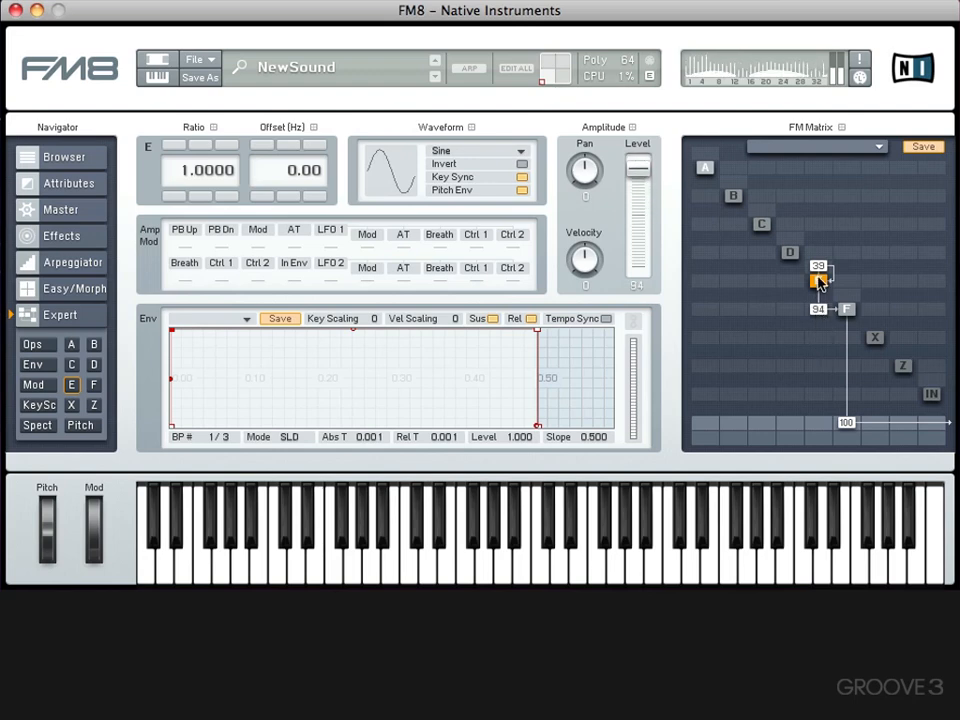
drag(819, 264, 814, 297)
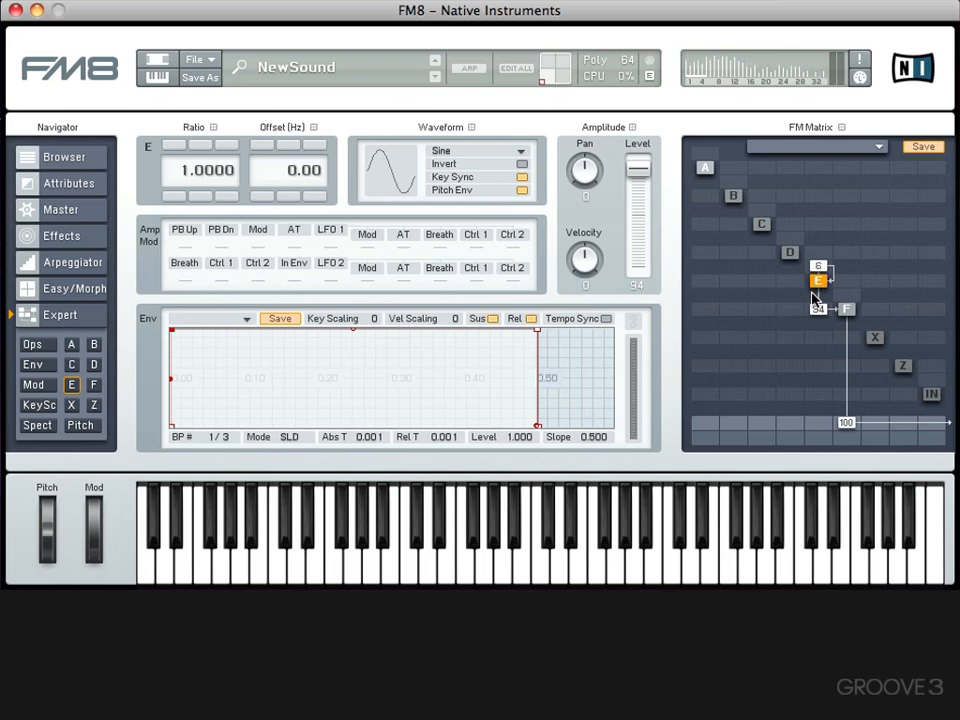